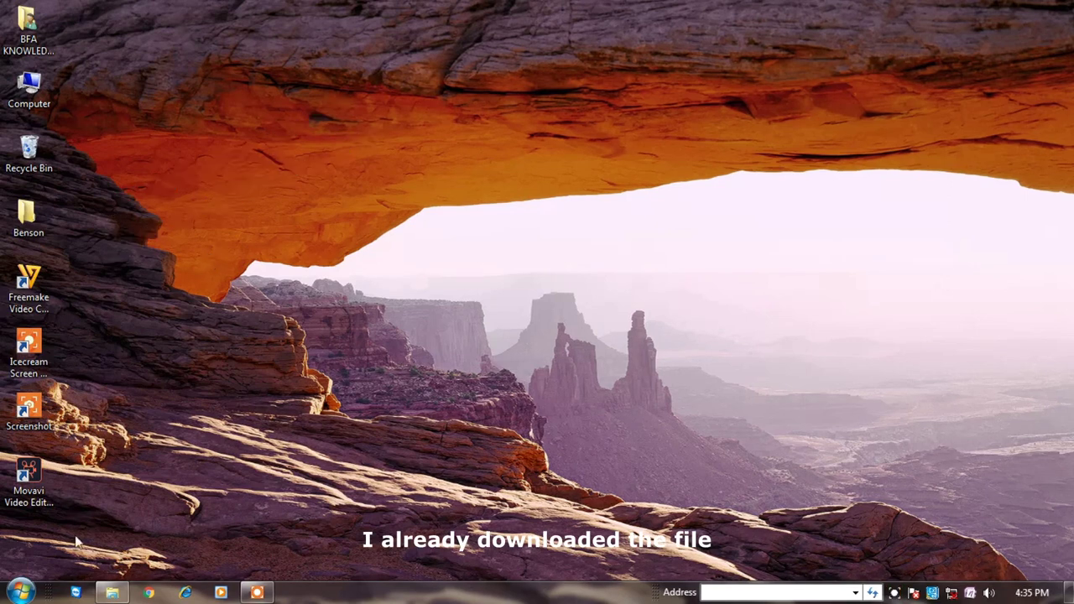
# - Run the MediBangPaintProSetup-24.4-32bit installer from the open folder and accept the setup language
pyautogui.click(112, 593)
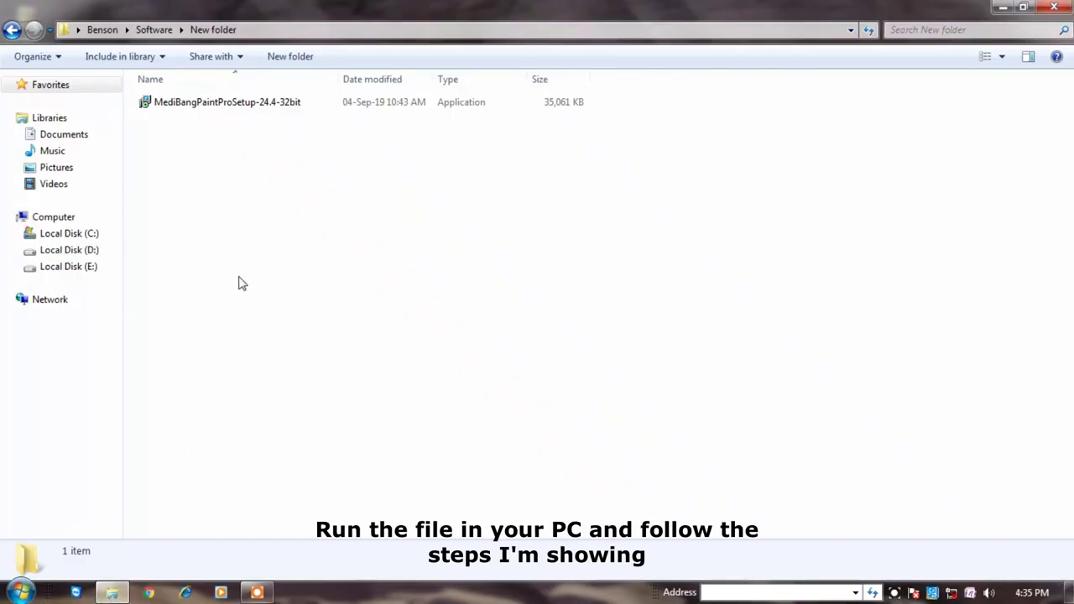
pyautogui.click(202, 102)
pyautogui.doubleClick(202, 99)
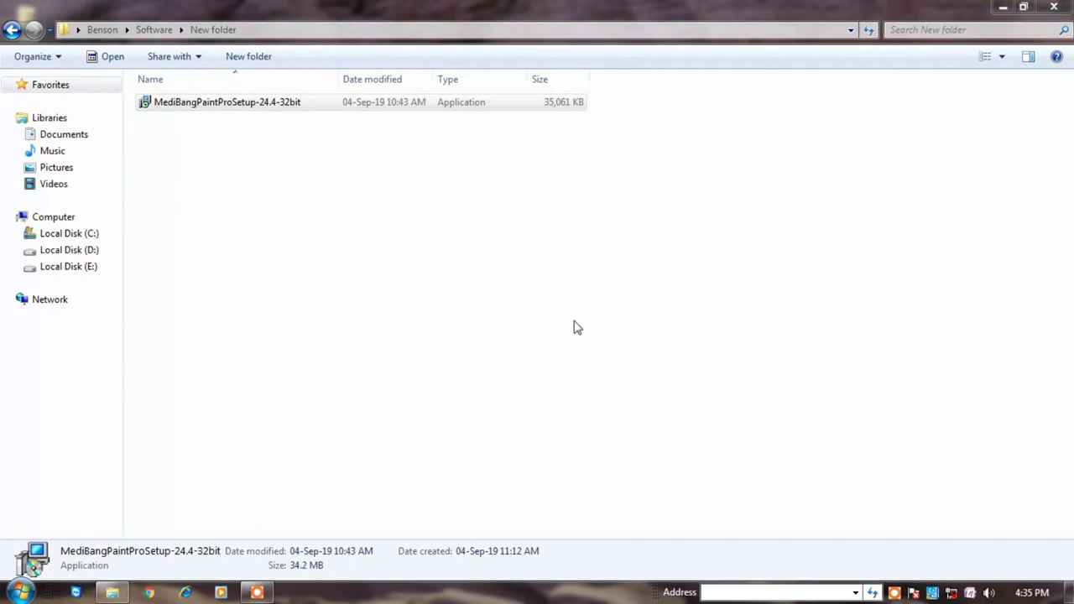
pyautogui.click(554, 333)
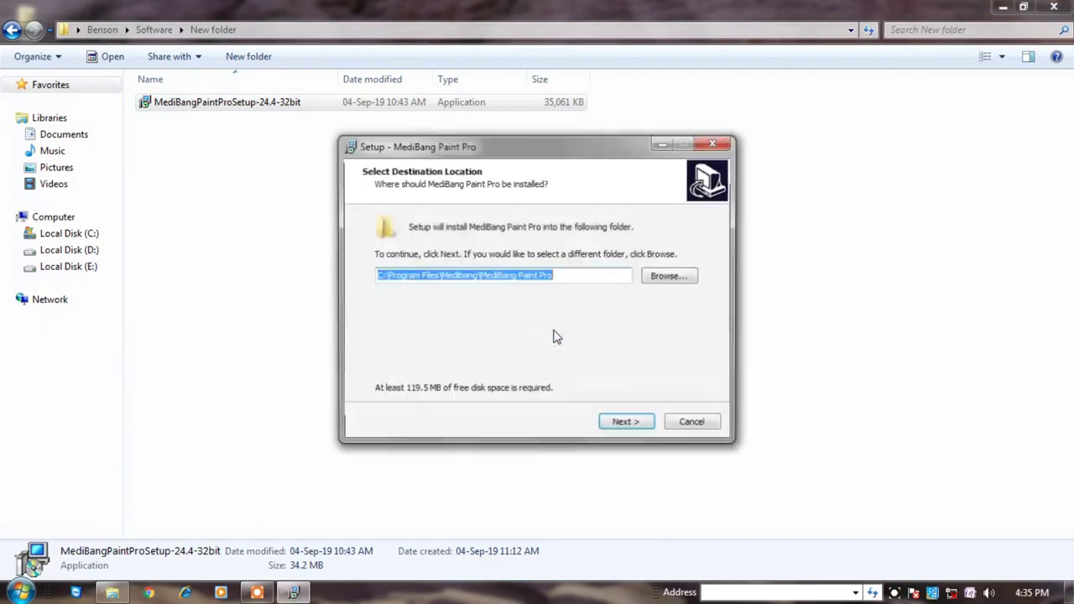
# - Install MediBang Paint Pro into the existing default folder with a desktop shortcut, and finish without opening the web start page
pyautogui.click(612, 427)
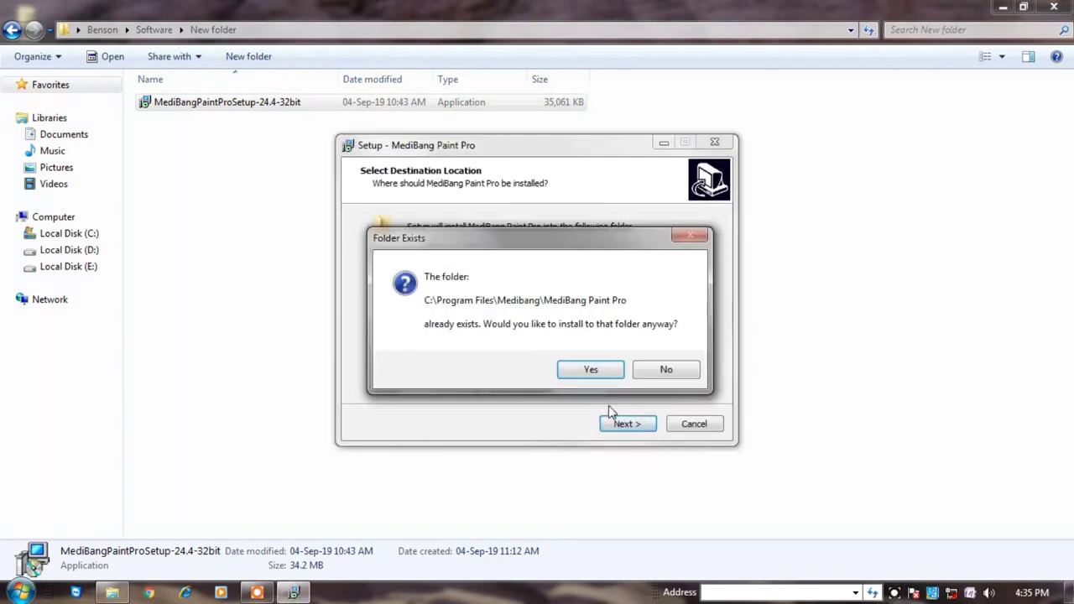
pyautogui.click(592, 370)
pyautogui.click(624, 424)
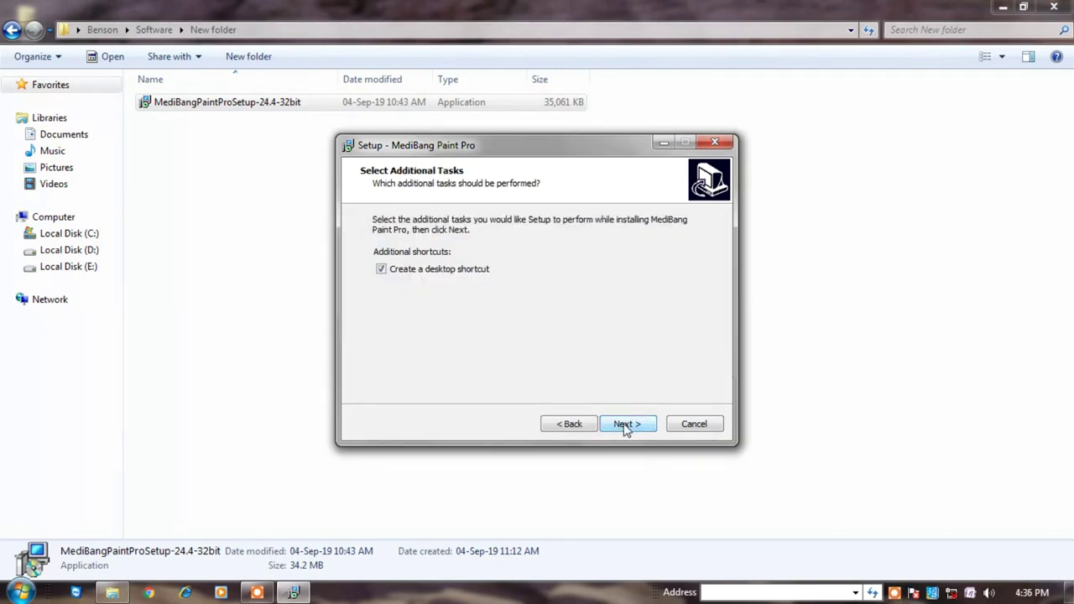
pyautogui.click(625, 425)
pyautogui.click(622, 425)
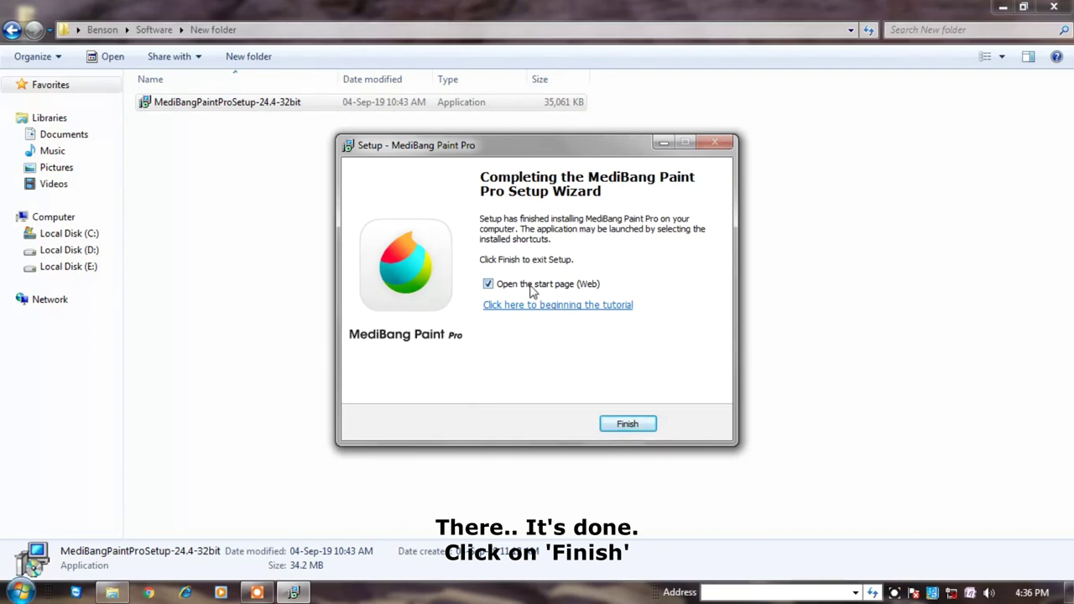
pyautogui.click(530, 285)
pyautogui.click(612, 424)
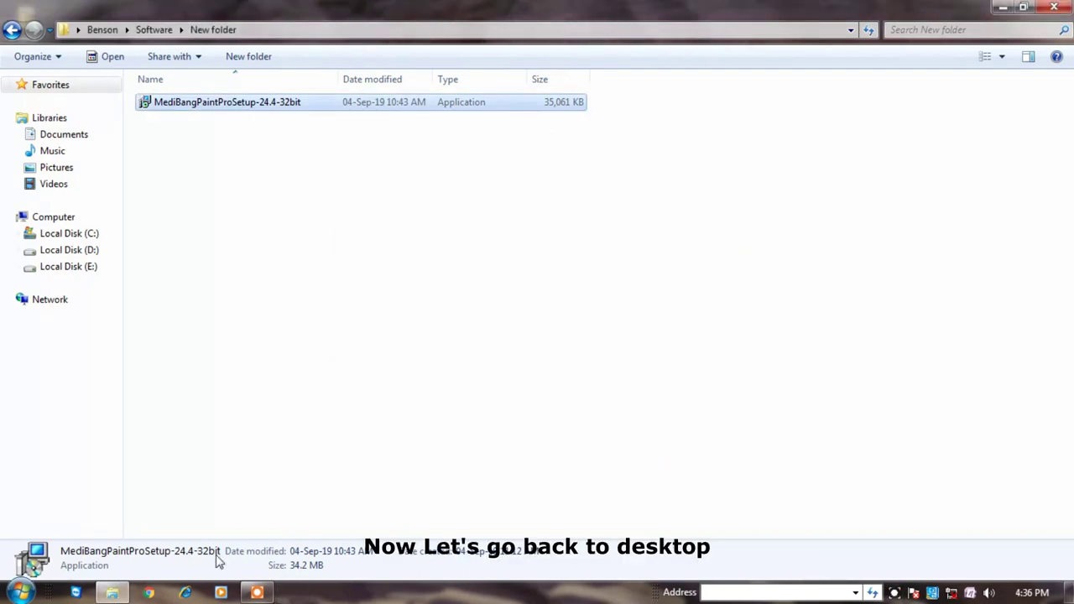
# - Launch MediBang Paint Pro from the desktop and dismiss the startup ad and the cloud service window
pyautogui.click(112, 592)
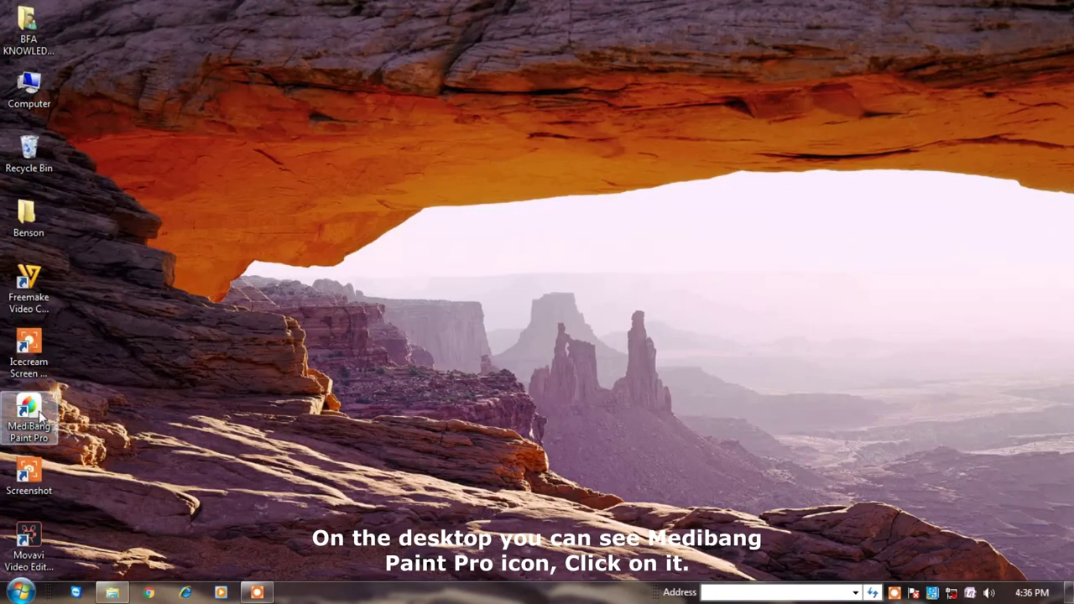
pyautogui.doubleClick(39, 405)
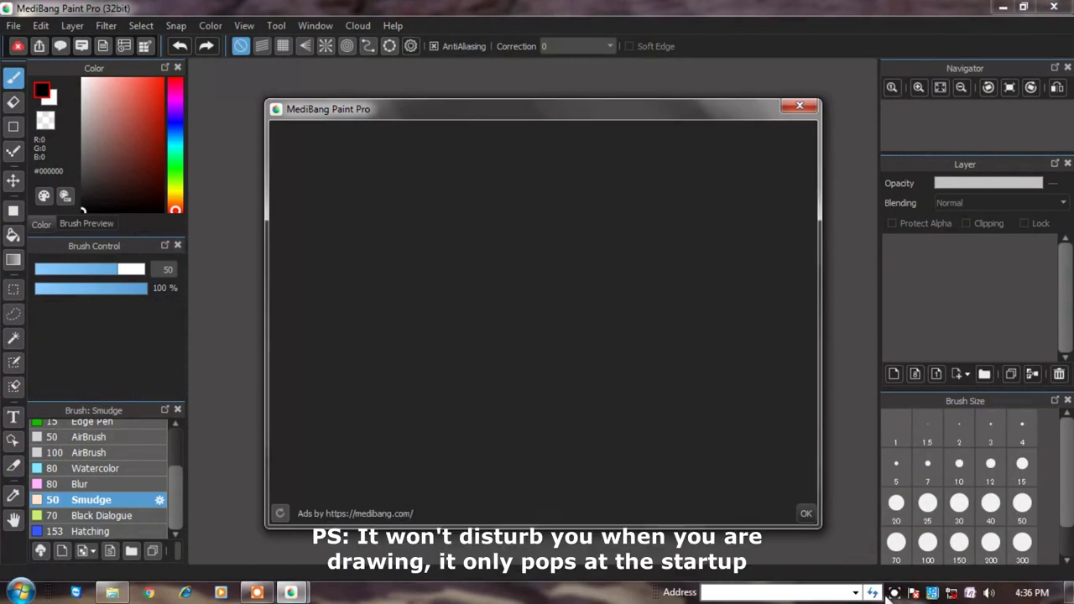
pyautogui.click(806, 514)
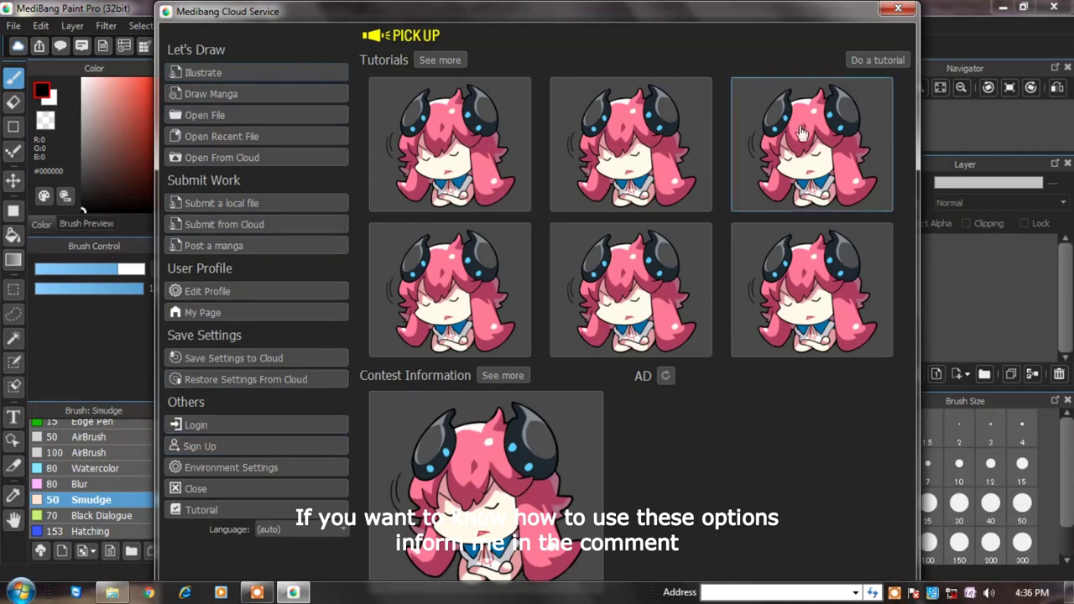
pyautogui.click(901, 8)
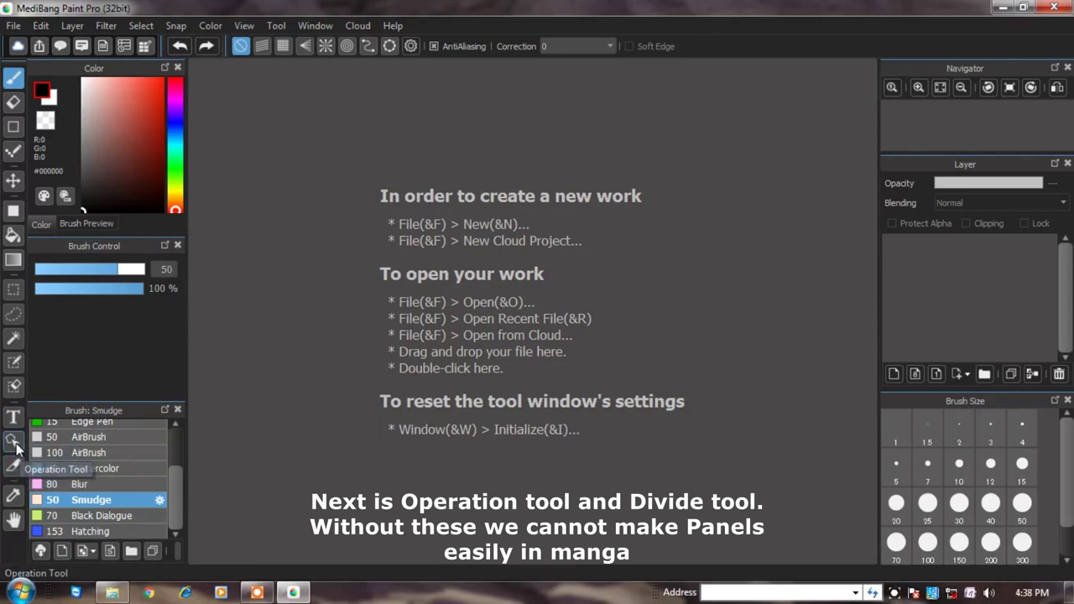
pyautogui.moveTo(176, 497); pyautogui.dragTo(169, 439)
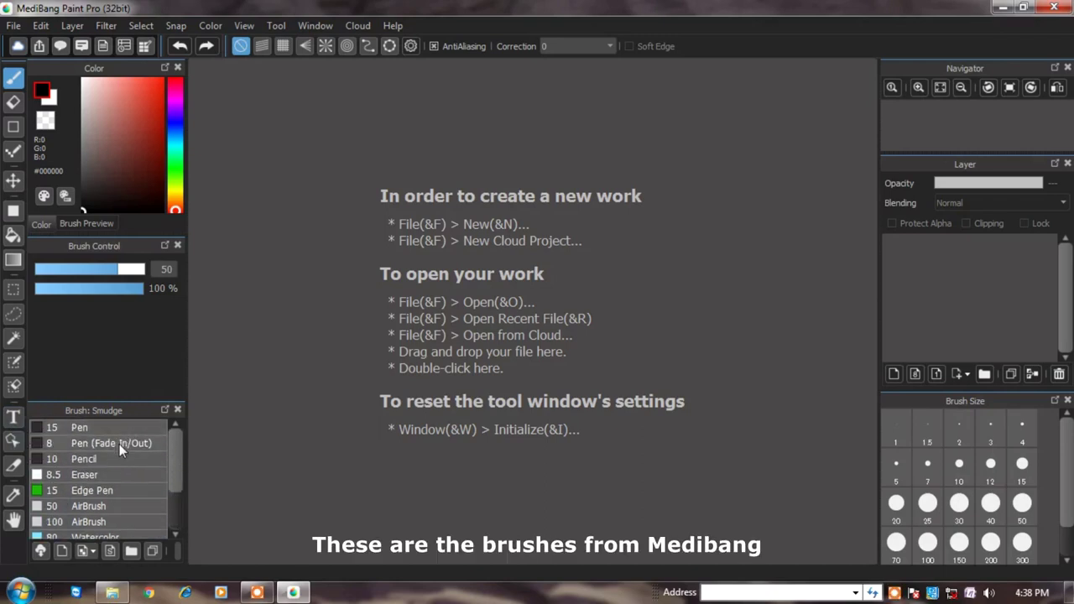
pyautogui.moveTo(176, 471); pyautogui.dragTo(171, 510)
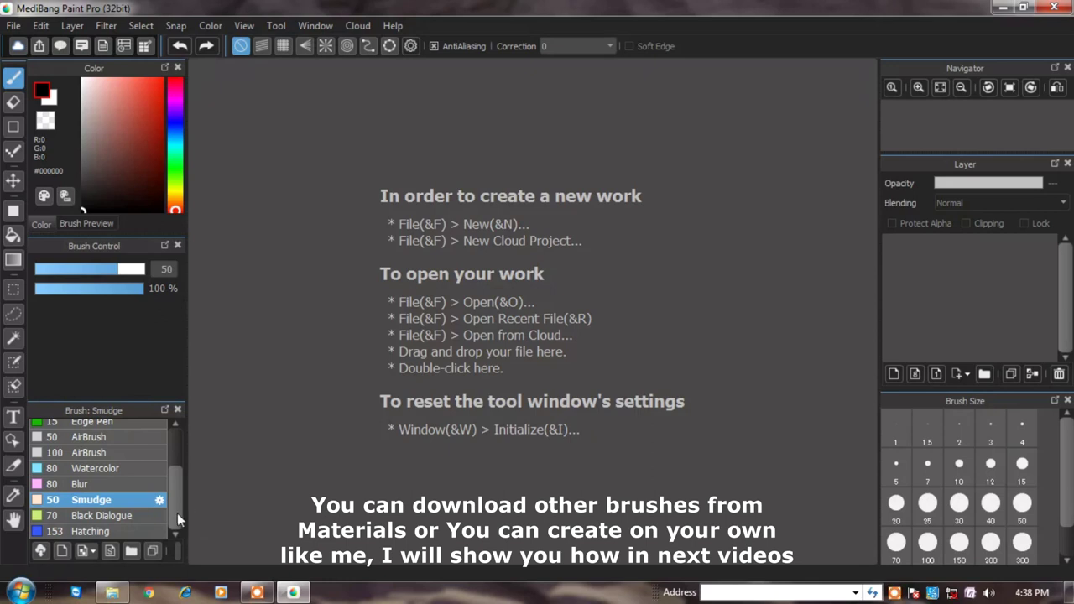
pyautogui.moveTo(176, 512); pyautogui.dragTo(178, 475)
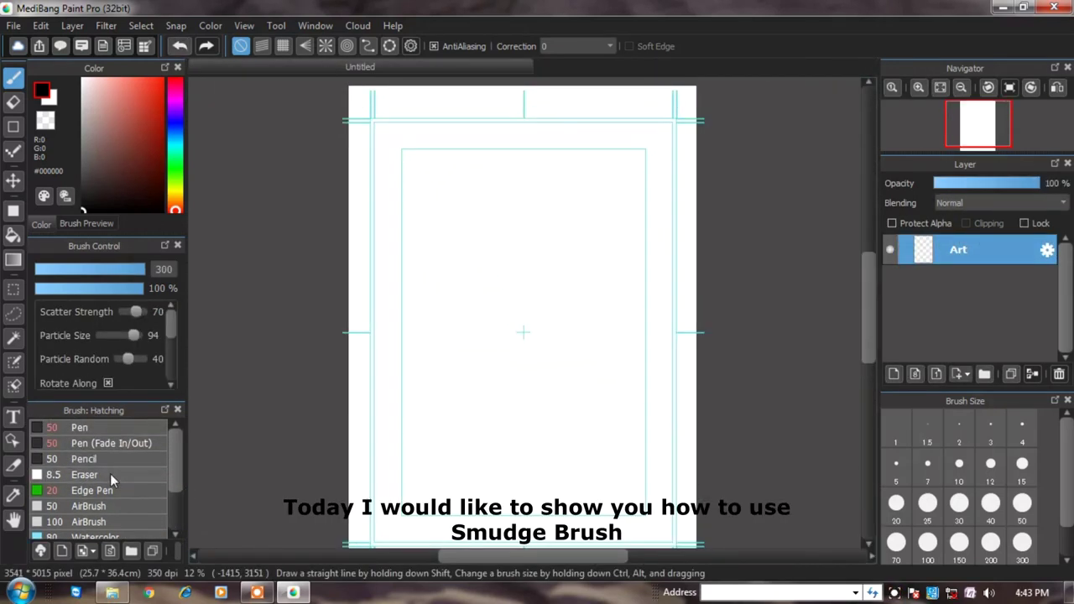
# - Draw black Foreground-Transparent linear gradients inward from the page's upper-left and lower-right corners with the Gradient tool
pyautogui.click(14, 260)
pyautogui.scroll(-1, 570, 139)
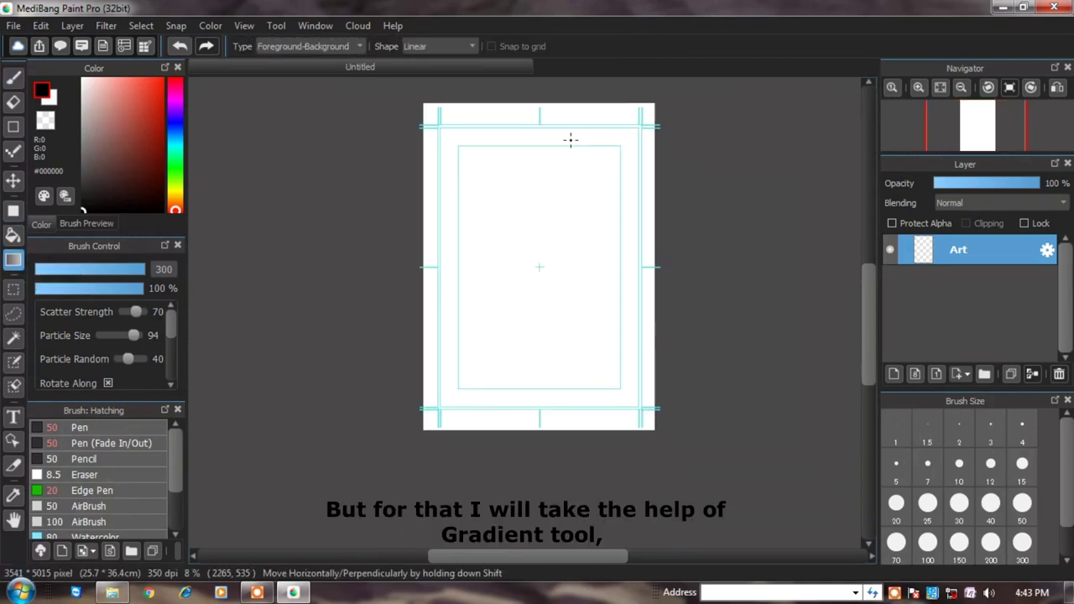
pyautogui.scroll(1, 568, 137)
pyautogui.click(306, 45)
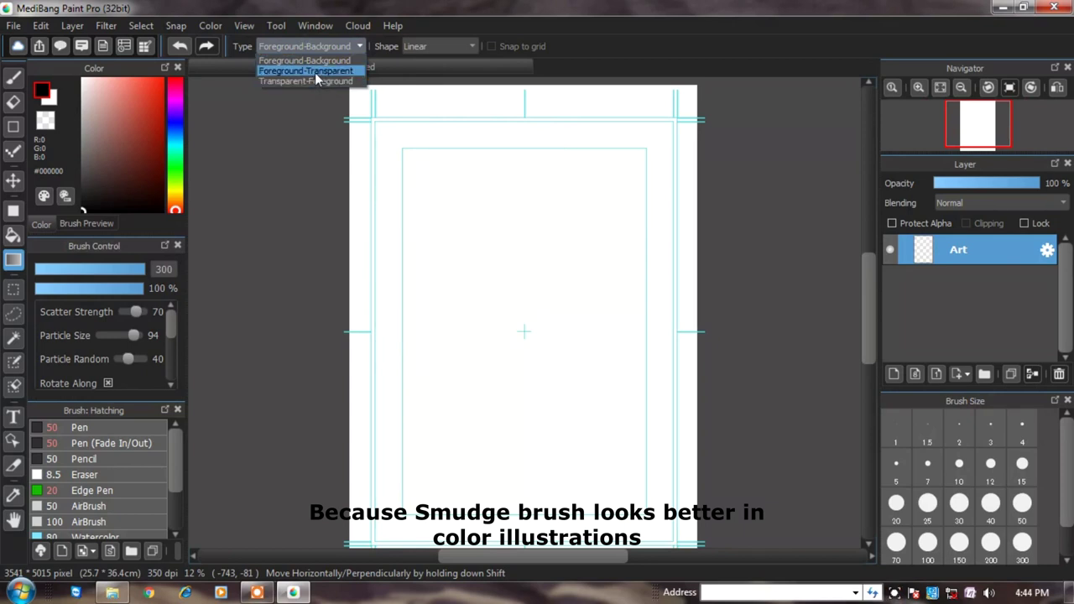
pyautogui.click(313, 72)
pyautogui.scroll(-1, 364, 132)
pyautogui.moveTo(408, 109); pyautogui.dragTo(444, 177)
pyautogui.moveTo(584, 379); pyautogui.dragTo(542, 288)
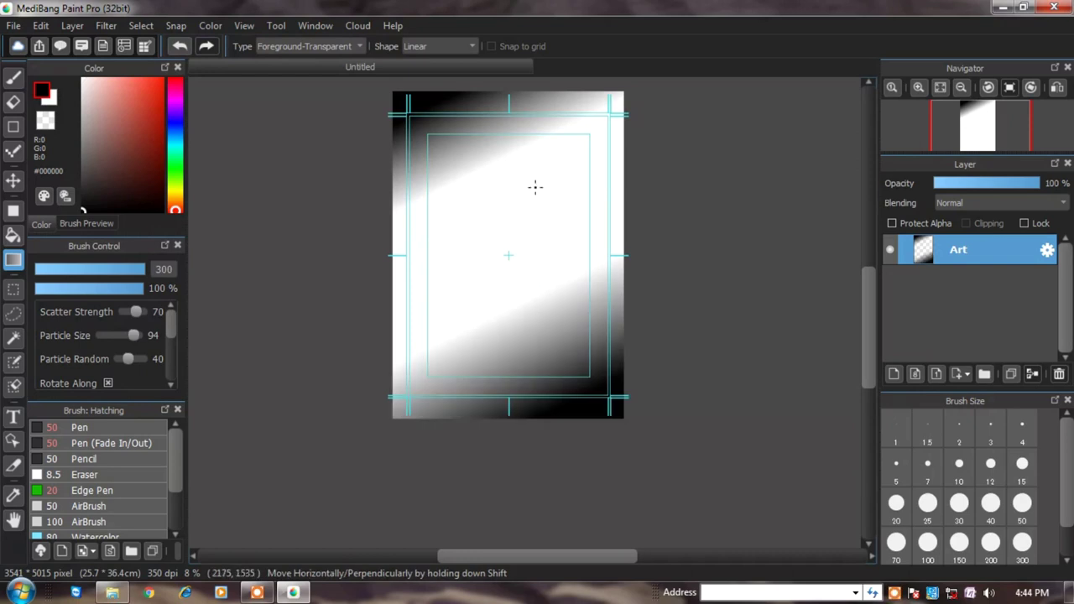
# - Add dark red (#7C0C00) gradients at the page's upper-right corner, top edge and lower-left corner
pyautogui.scroll(1, 556, 196)
pyautogui.scroll(-1, 591, 164)
pyautogui.click(161, 148)
pyautogui.moveTo(599, 134); pyautogui.dragTo(575, 173)
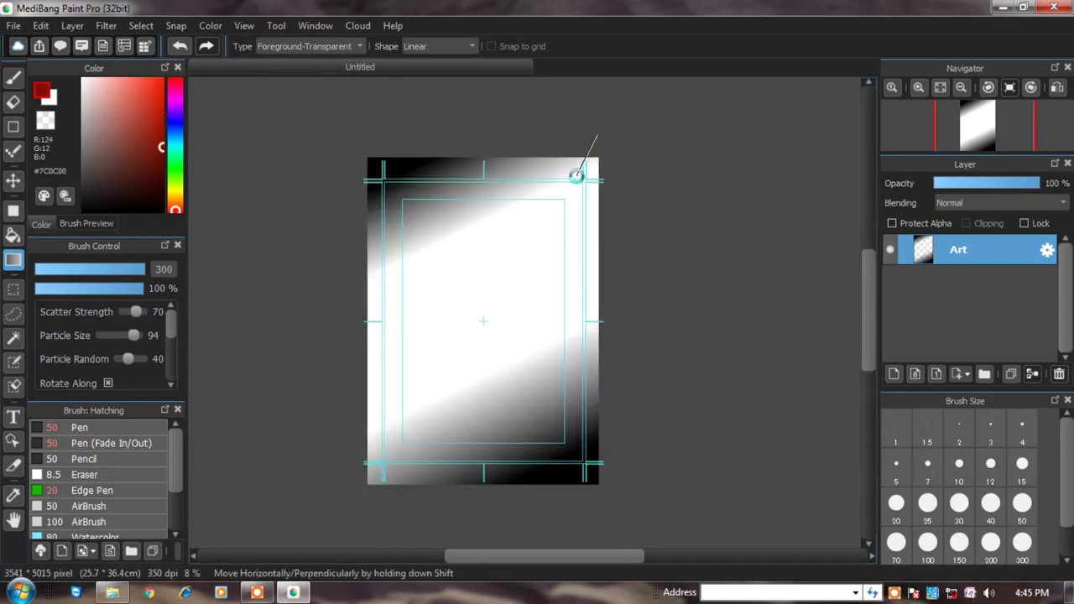
pyautogui.moveTo(485, 137); pyautogui.dragTo(486, 207)
pyautogui.moveTo(381, 499); pyautogui.dragTo(394, 449)
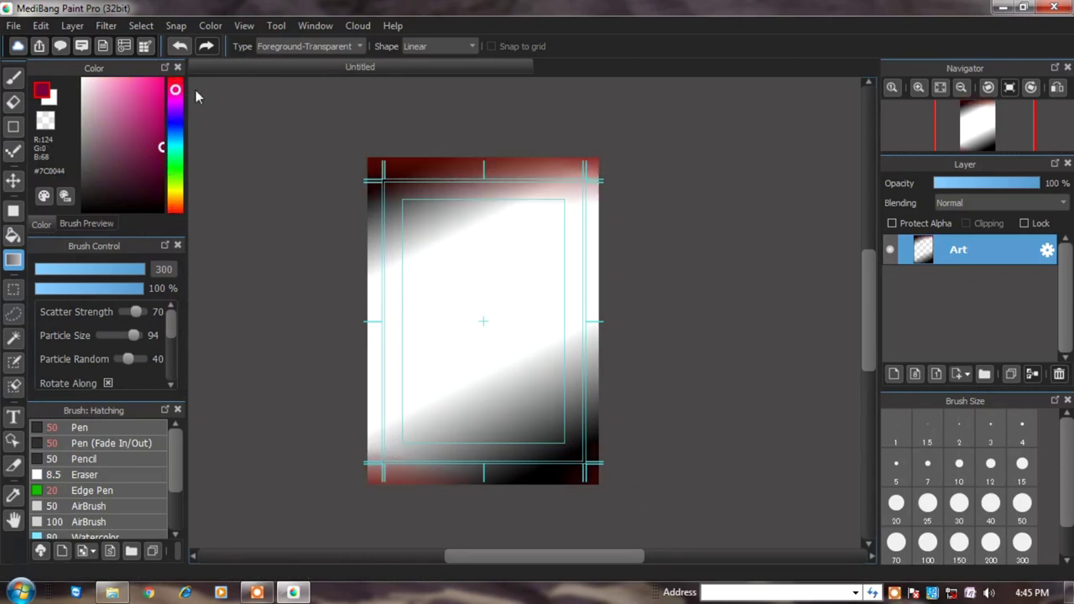
# - Add dark magenta gradients on the page's left edge, lower-left corner and right edge, darkening the color from #7C0044 to #610035
pyautogui.moveTo(355, 240); pyautogui.dragTo(391, 258)
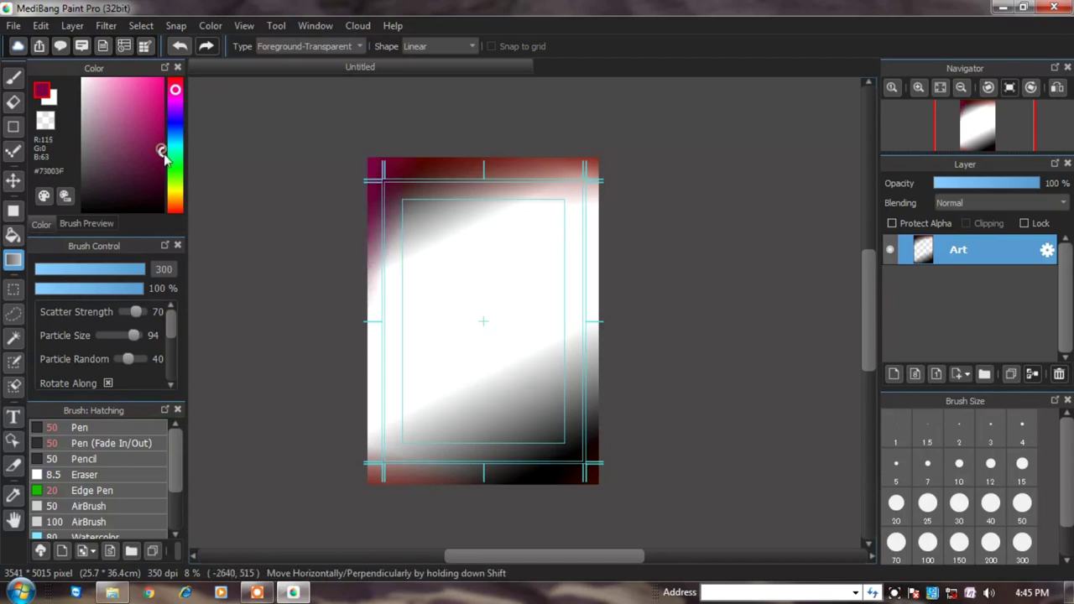
pyautogui.moveTo(384, 438); pyautogui.dragTo(386, 437)
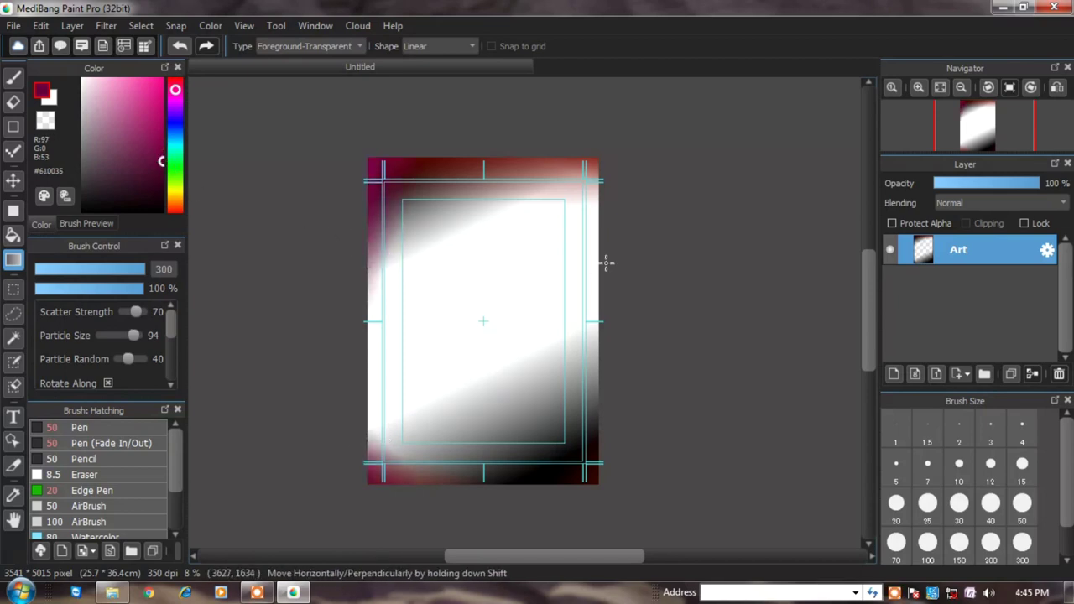
pyautogui.moveTo(609, 305); pyautogui.dragTo(580, 309)
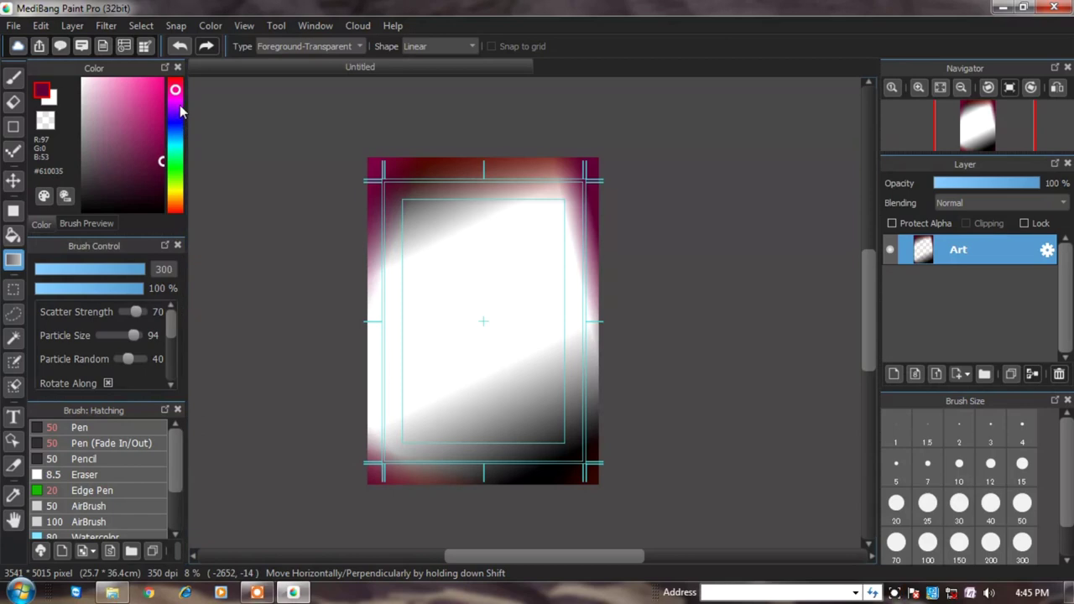
# - Add purple (#4C0061) gradients at the page's lower corners and a dark blue (#160061) gradient along the bottom edge
pyautogui.moveTo(390, 345); pyautogui.dragTo(390, 345)
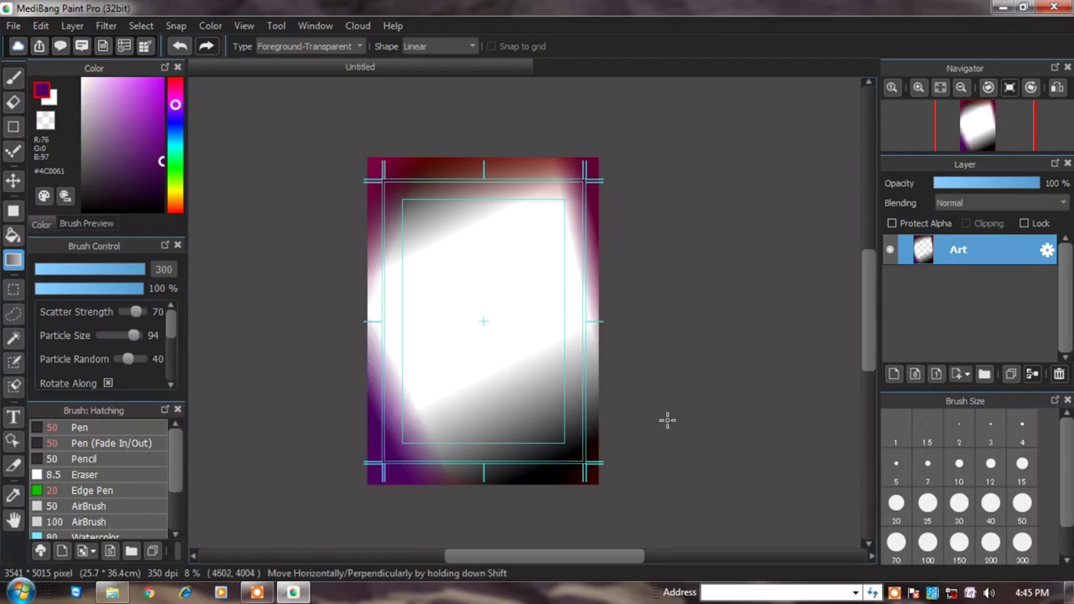
pyautogui.moveTo(577, 409); pyautogui.dragTo(576, 409)
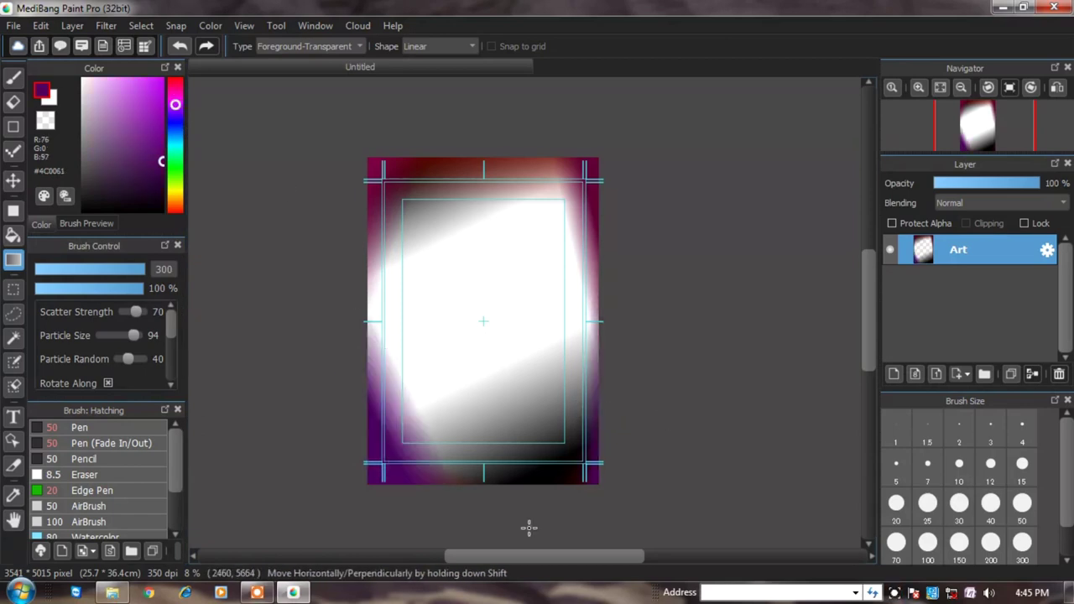
pyautogui.click(181, 124)
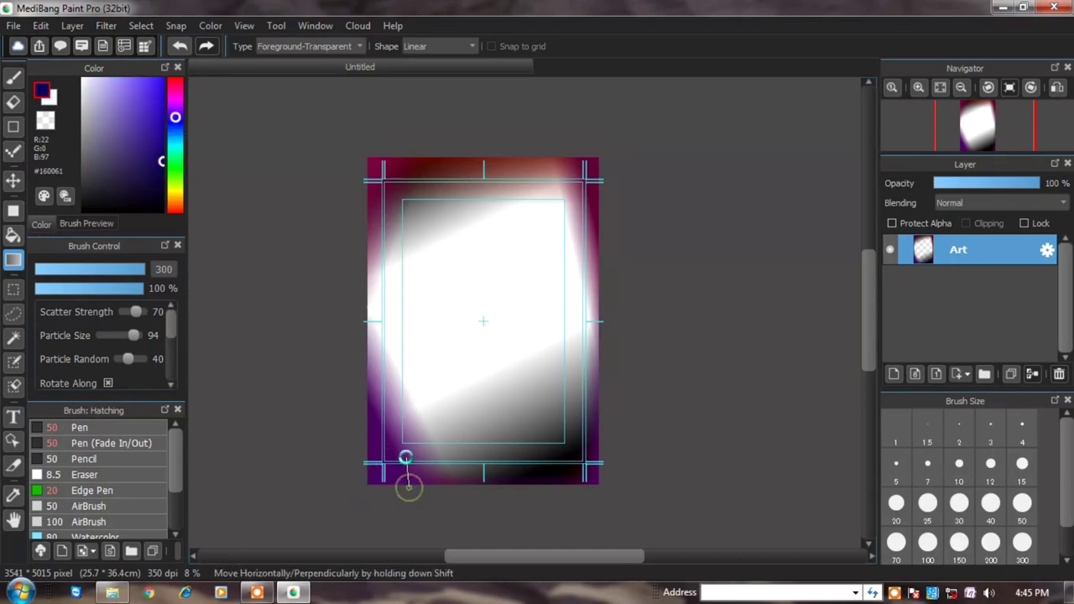
pyautogui.moveTo(406, 457); pyautogui.dragTo(406, 457)
# - Add teal-blue (#004A61) gradients around the page's edges, including the upper-left and lower-left corners
pyautogui.moveTo(175, 146); pyautogui.dragTo(181, 140)
pyautogui.click(602, 377)
pyautogui.moveTo(445, 185); pyautogui.dragTo(445, 185)
pyautogui.moveTo(411, 462); pyautogui.dragTo(378, 492)
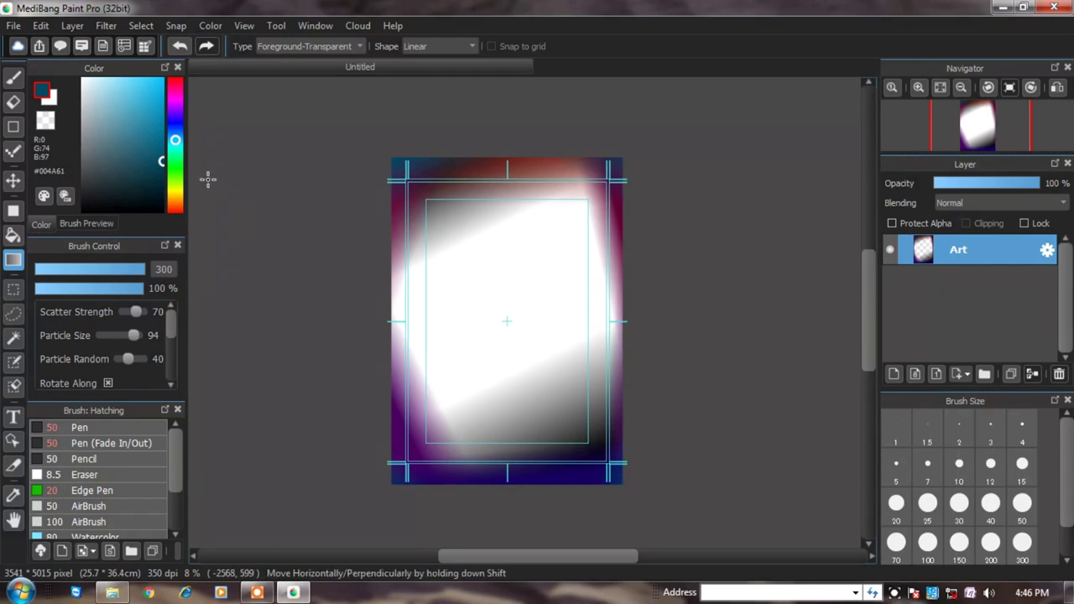
# - Add blue-green (#00614A) gradients at the page's lower-right edge, bottom edge and lower-left edge
pyautogui.click(175, 150)
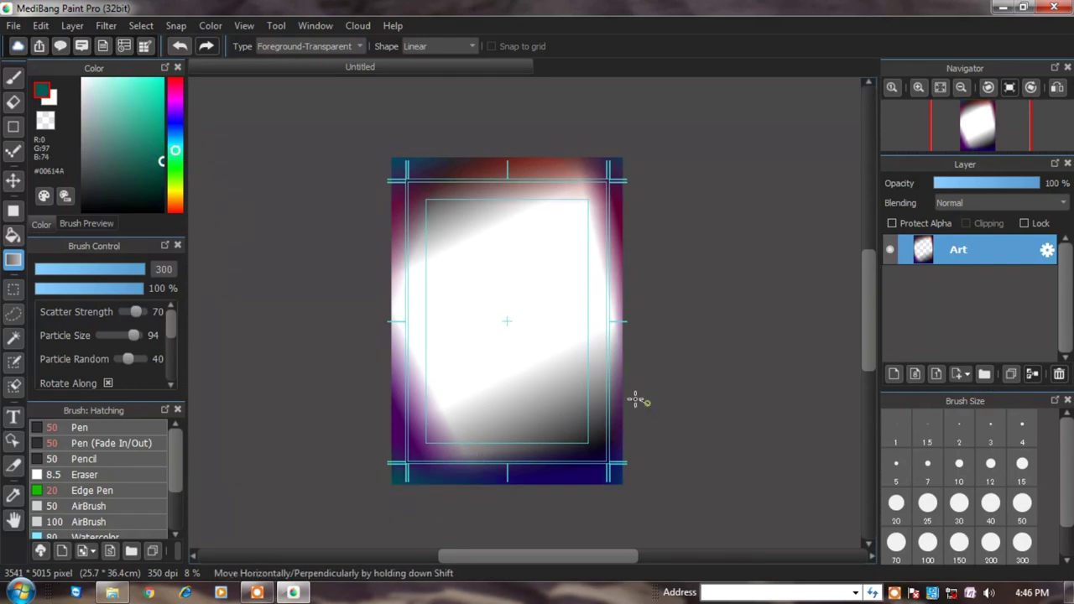
pyautogui.moveTo(635, 399); pyautogui.dragTo(606, 382)
pyautogui.moveTo(520, 512); pyautogui.dragTo(529, 447)
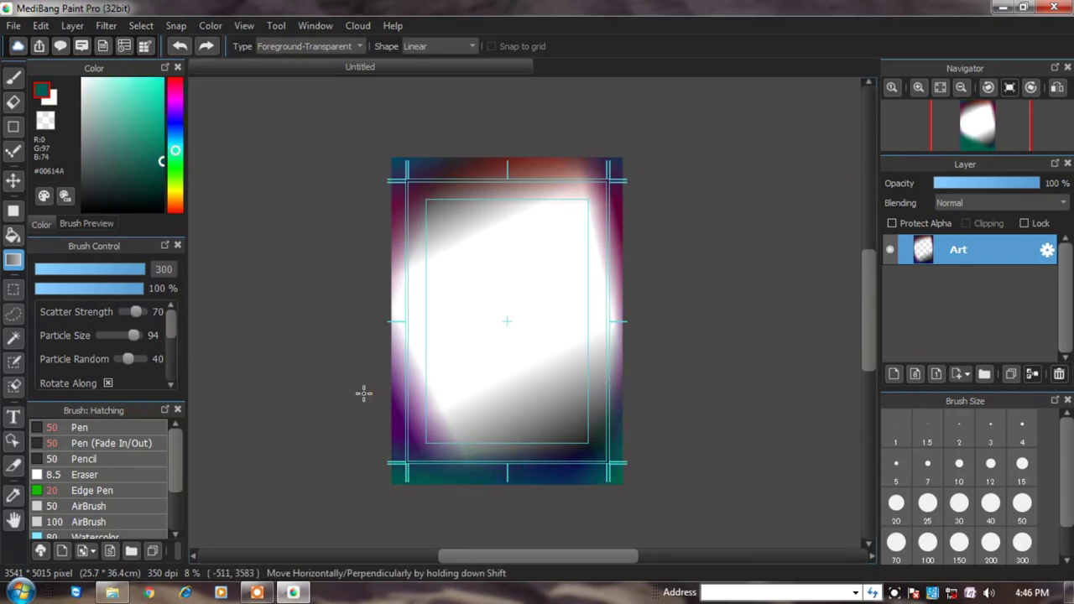
pyautogui.moveTo(403, 379); pyautogui.dragTo(401, 382)
pyautogui.click(176, 169)
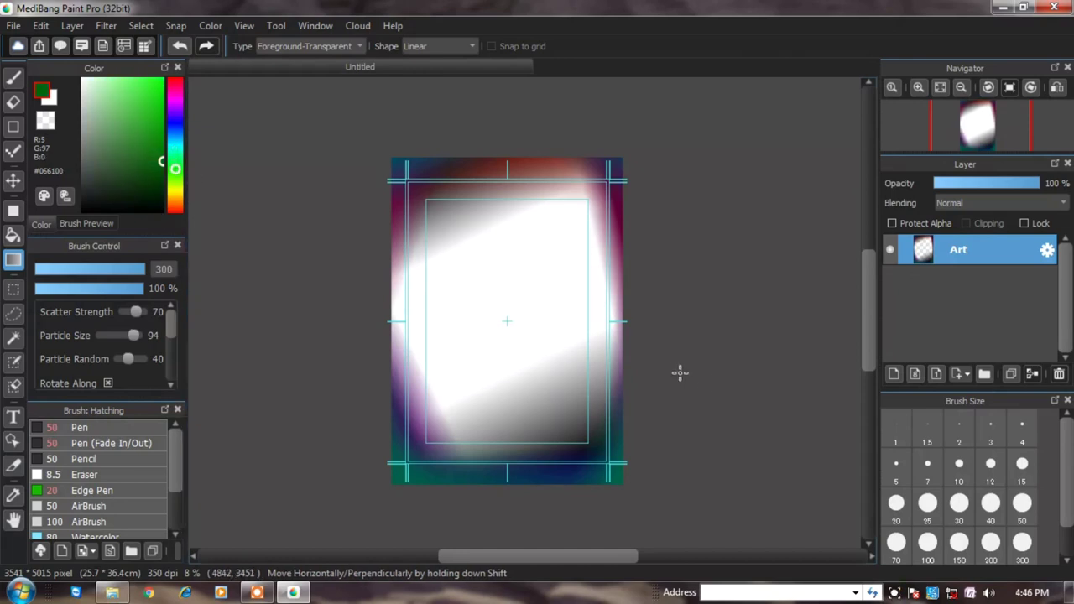
pyautogui.moveTo(485, 178); pyautogui.dragTo(484, 179)
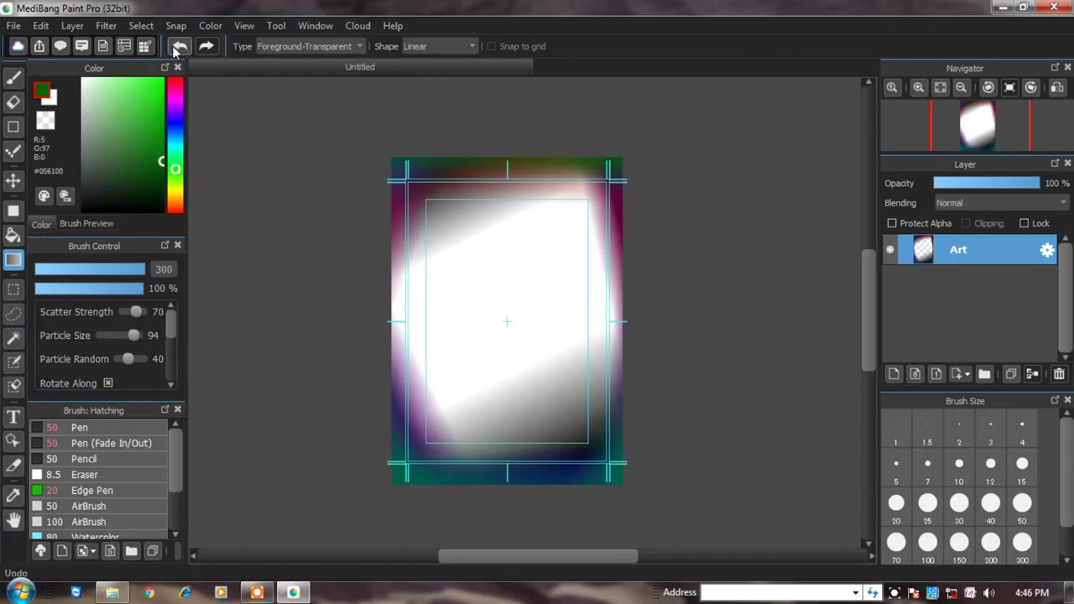
pyautogui.click(180, 45)
# - Add olive (#79774D) gradients along the page's top, right and bottom edges
pyautogui.click(175, 185)
pyautogui.click(105, 150)
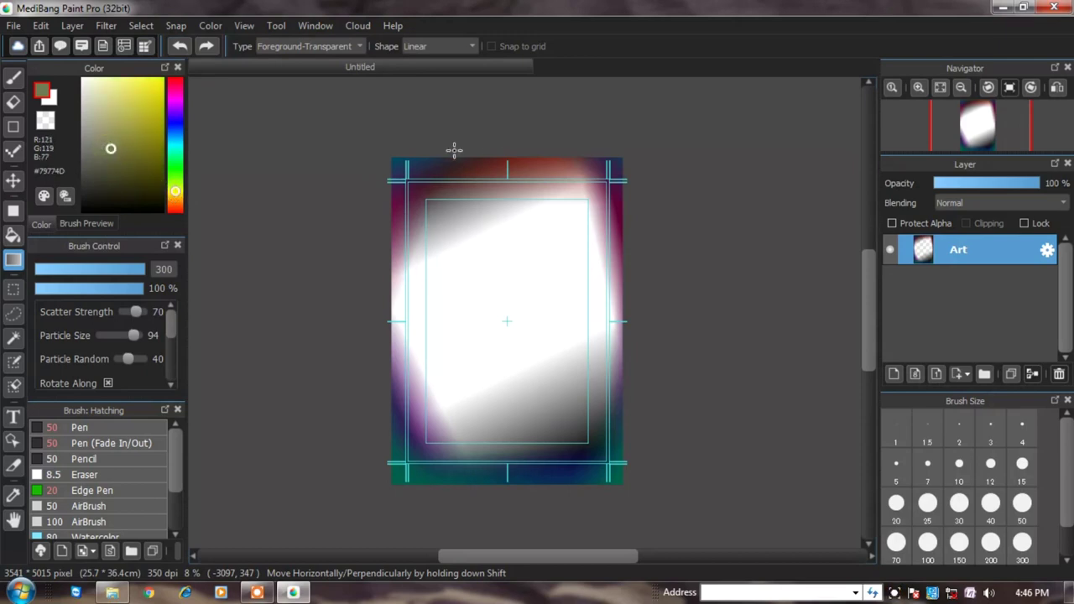
pyautogui.moveTo(462, 173); pyautogui.dragTo(463, 174)
pyautogui.moveTo(625, 293); pyautogui.dragTo(599, 314)
pyautogui.click(180, 46)
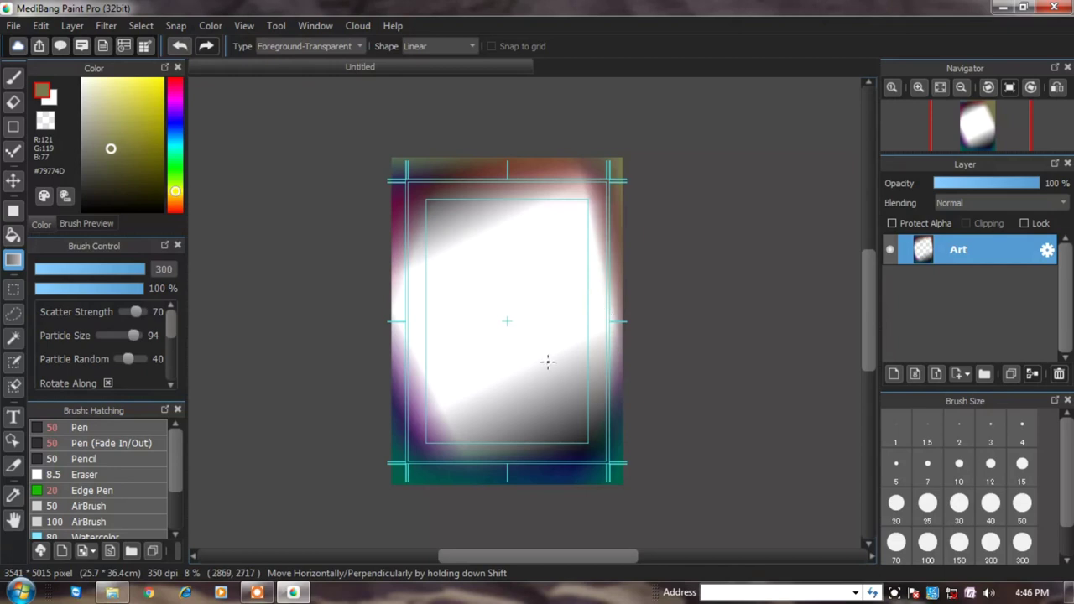
pyautogui.moveTo(512, 486); pyautogui.dragTo(520, 462)
pyautogui.scroll(2, 568, 343)
pyautogui.scroll(-2, 568, 343)
# - Add muted light red gradients at the page's top and bottom edges, and set the foreground color to #A15452
pyautogui.click(178, 194)
pyautogui.moveTo(182, 194); pyautogui.dragTo(182, 202)
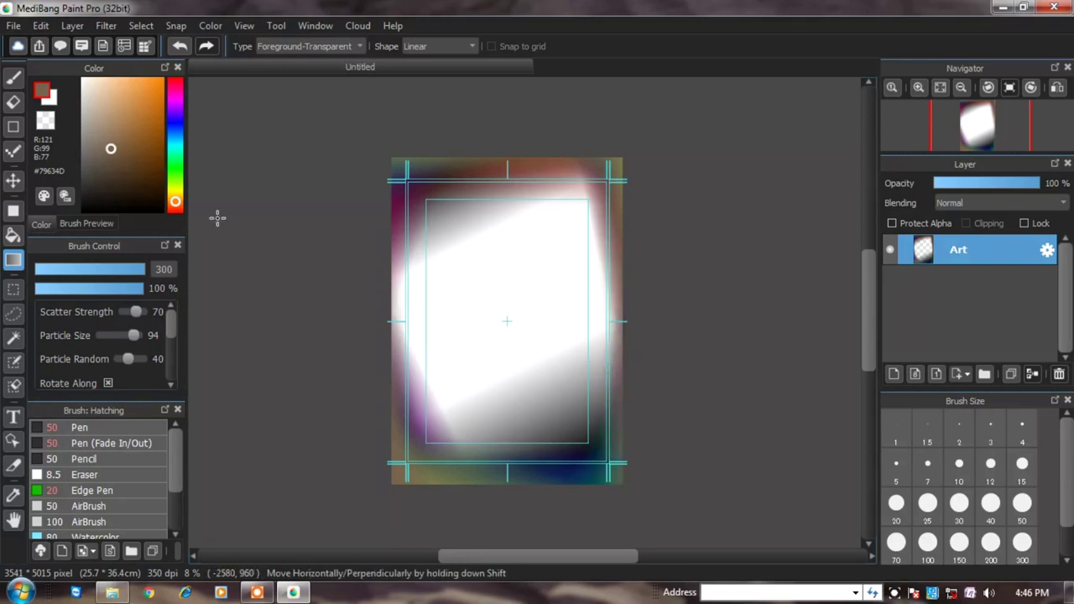
pyautogui.moveTo(168, 190); pyautogui.dragTo(189, 211)
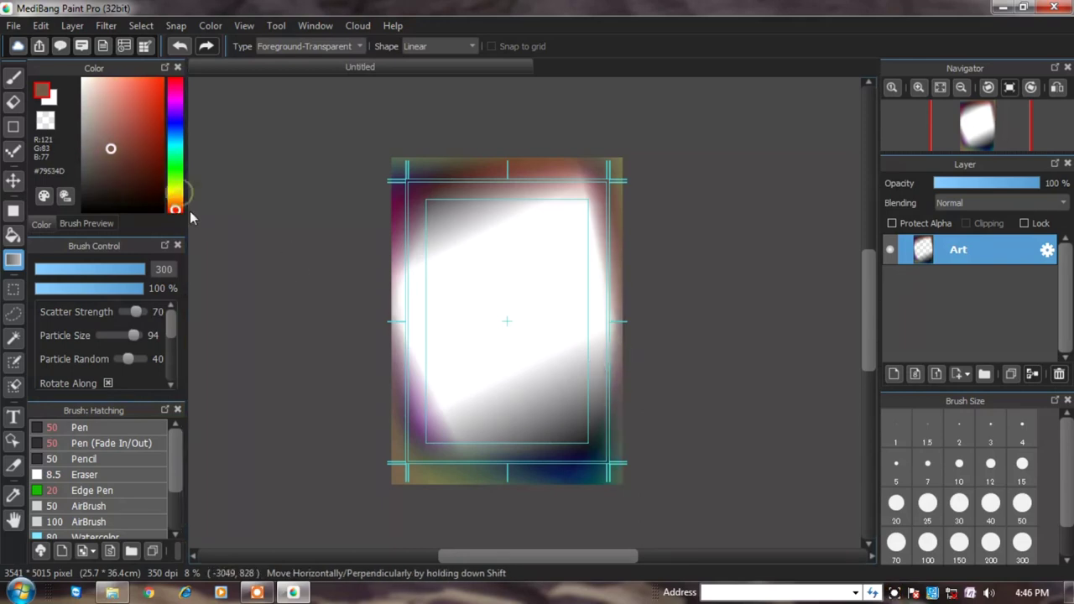
pyautogui.moveTo(110, 112); pyautogui.dragTo(110, 115)
pyautogui.moveTo(491, 151); pyautogui.dragTo(489, 172)
pyautogui.moveTo(562, 502); pyautogui.dragTo(562, 471)
pyautogui.scroll(2, 546, 299)
pyautogui.click(122, 130)
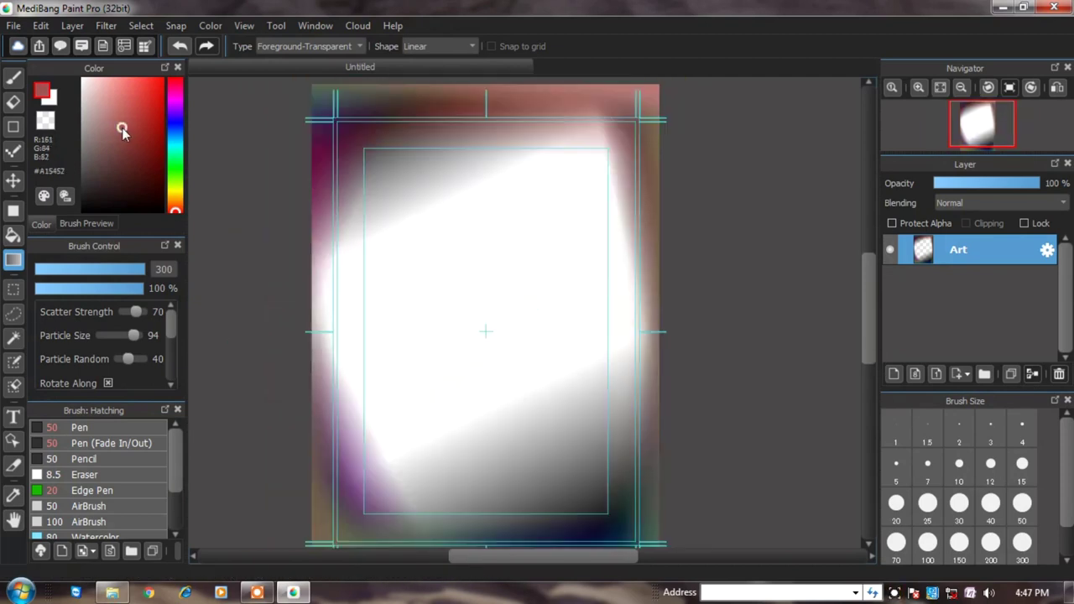
# - Set the gradient shape to Circular and add three dark red (#7D0300) circles inside the page and a white one at its top edge
pyautogui.click(411, 47)
pyautogui.click(184, 47)
pyautogui.moveTo(418, 213); pyautogui.dragTo(450, 231)
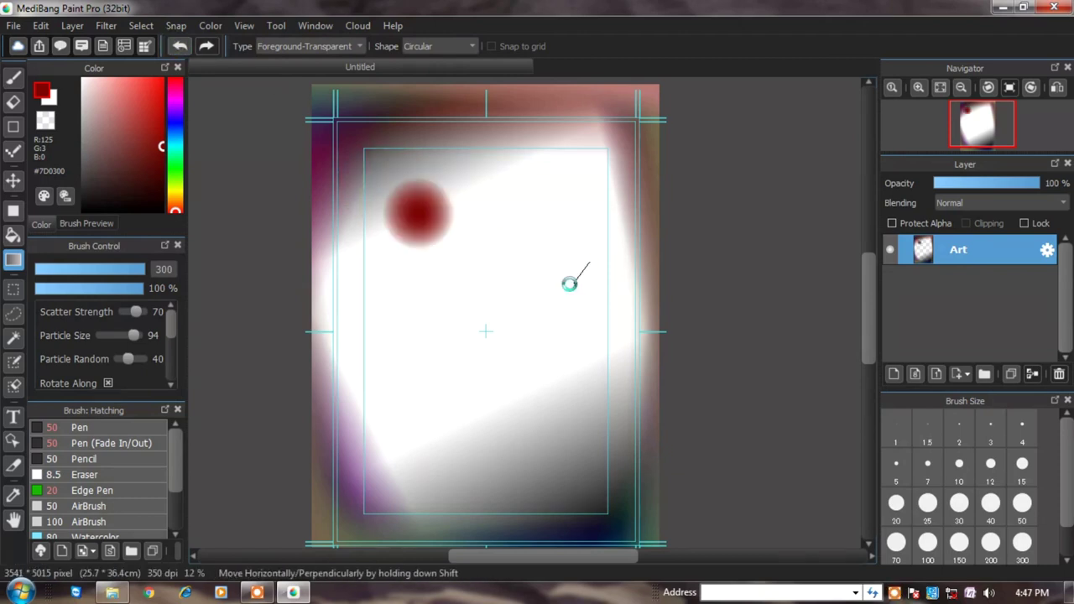
pyautogui.moveTo(569, 284); pyautogui.dragTo(569, 283)
pyautogui.moveTo(516, 415); pyautogui.dragTo(516, 415)
pyautogui.click(57, 104)
pyautogui.moveTo(518, 174); pyautogui.dragTo(517, 179)
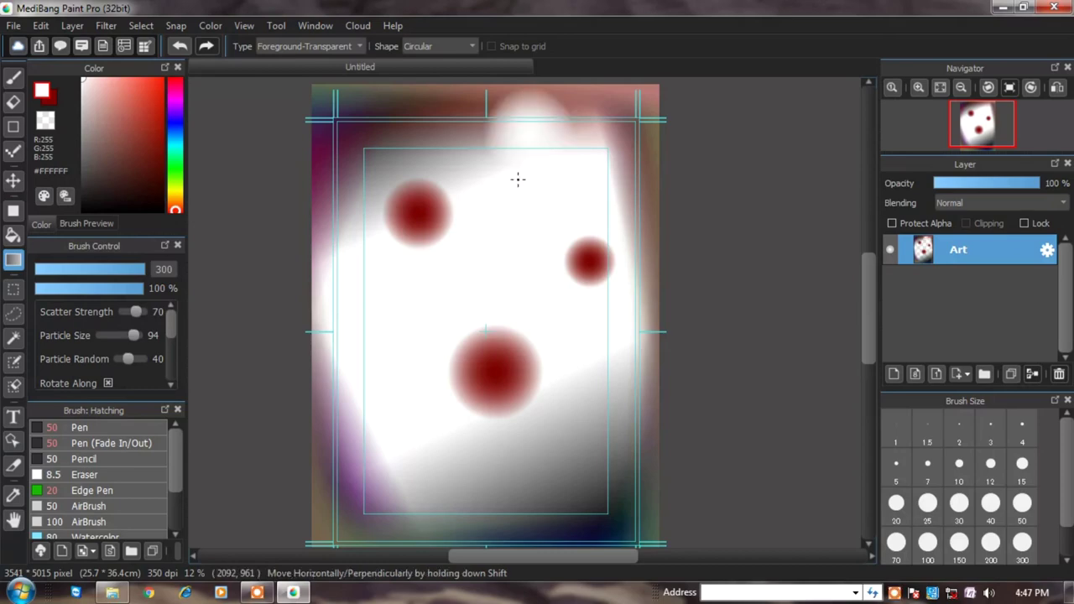
# - Add grey (#707070) circular gradients near the page's top, its left edge and its lower-right area
pyautogui.click(82, 153)
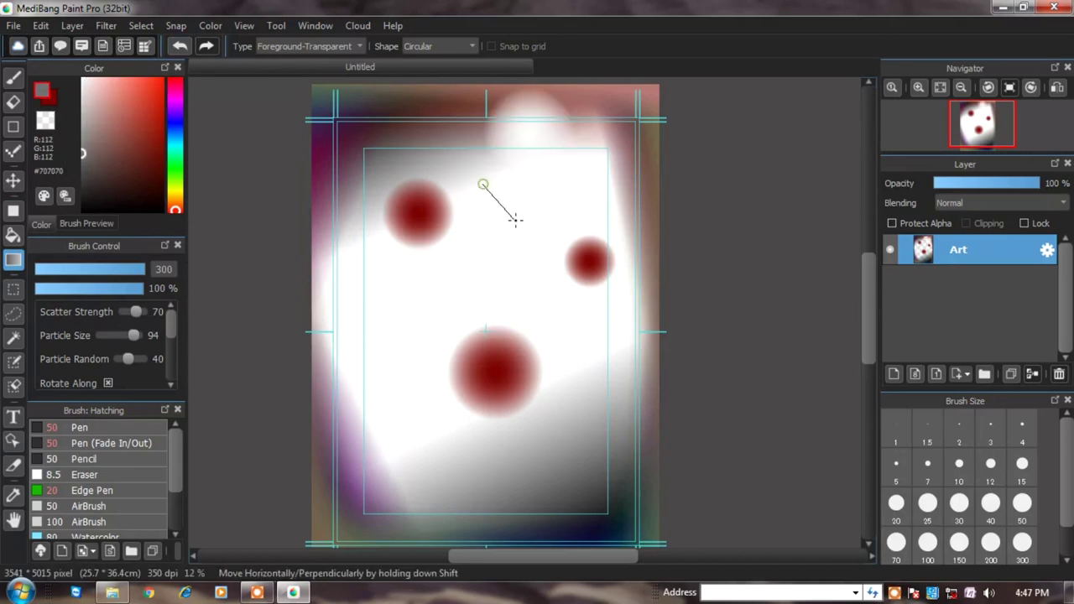
pyautogui.moveTo(515, 220); pyautogui.dragTo(515, 220)
pyautogui.moveTo(385, 351); pyautogui.dragTo(386, 351)
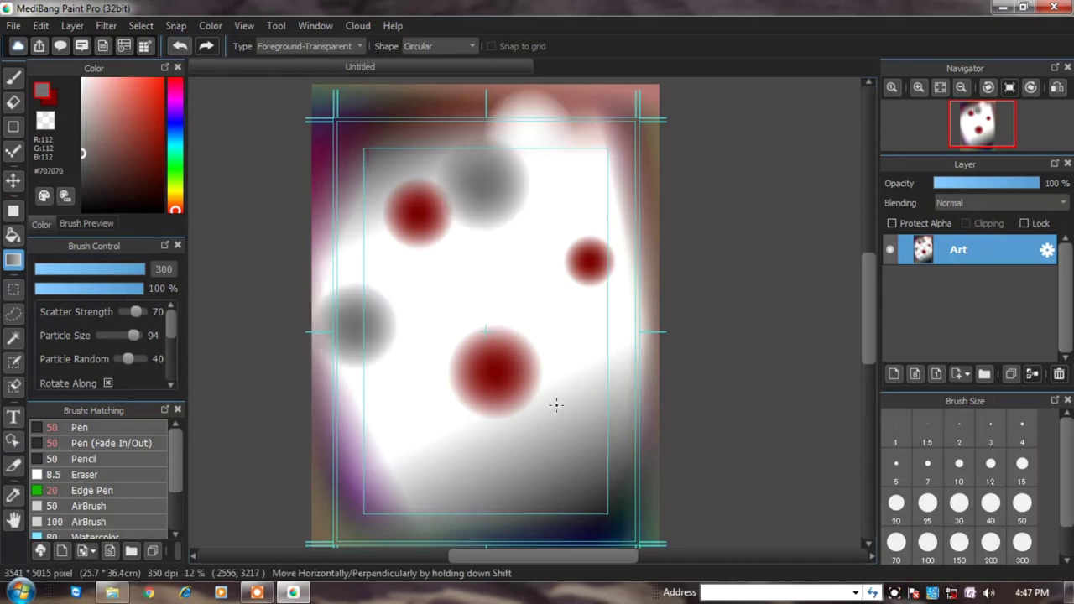
pyautogui.moveTo(557, 464); pyautogui.dragTo(534, 469)
pyautogui.scroll(-1, 525, 272)
pyautogui.scroll(2, 502, 355)
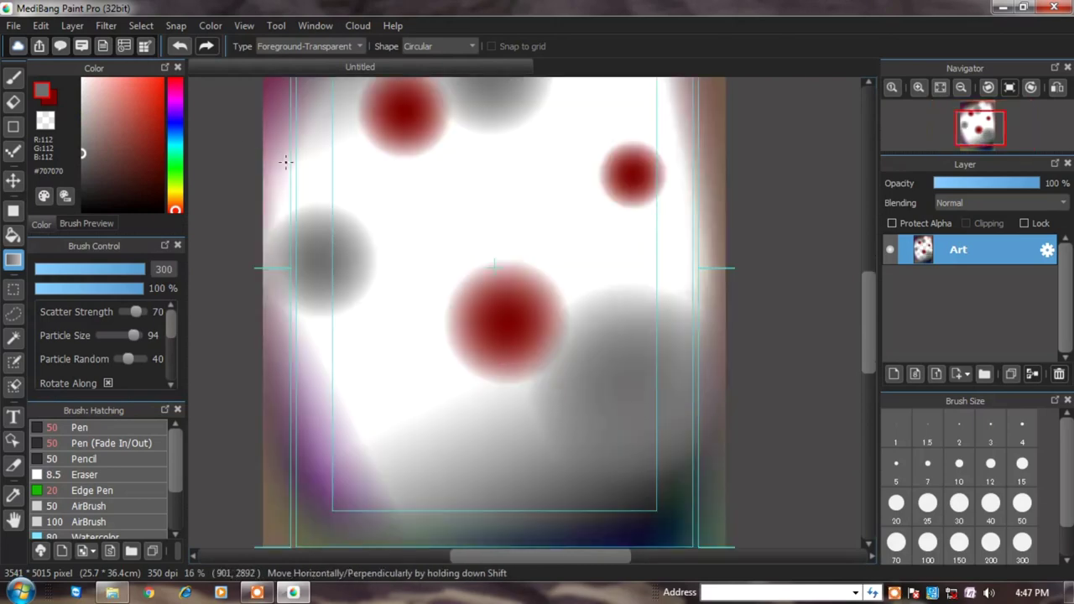
# - Add dark red (#7D0300) circular gradients at the page's lower left and bottom centre, replacing the oversized bottom one with a smaller one
pyautogui.scroll(-2, 226, 209)
pyautogui.scroll(1, 251, 207)
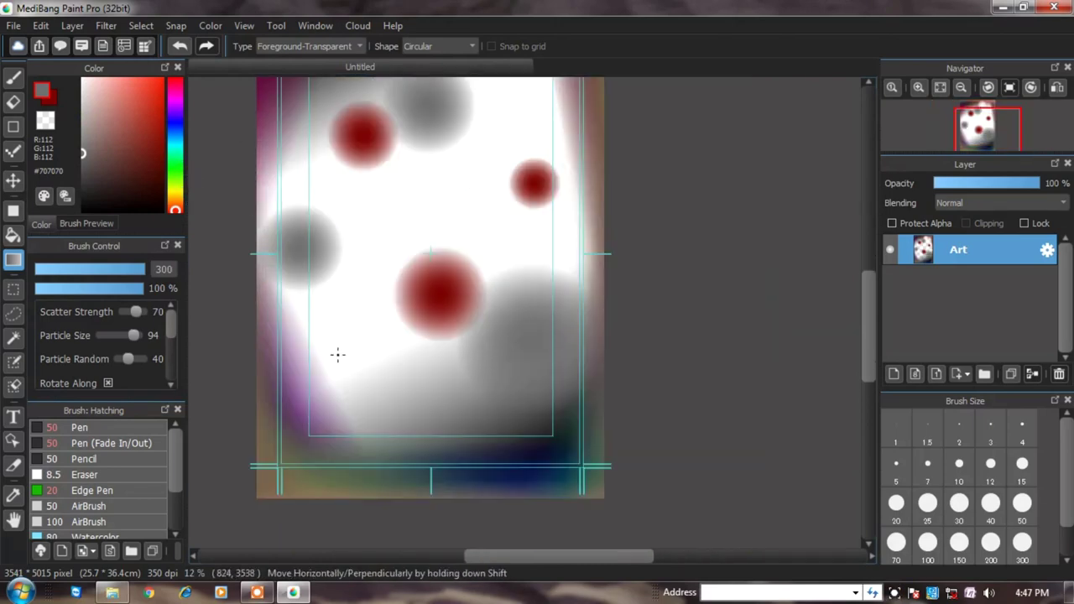
pyautogui.click(161, 147)
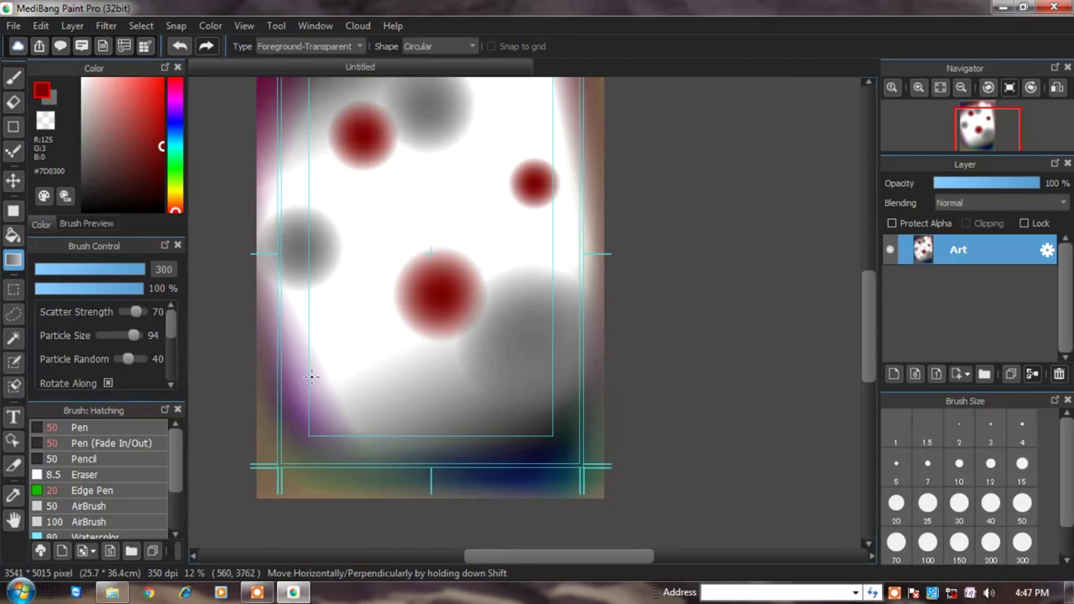
pyautogui.moveTo(336, 393); pyautogui.dragTo(337, 394)
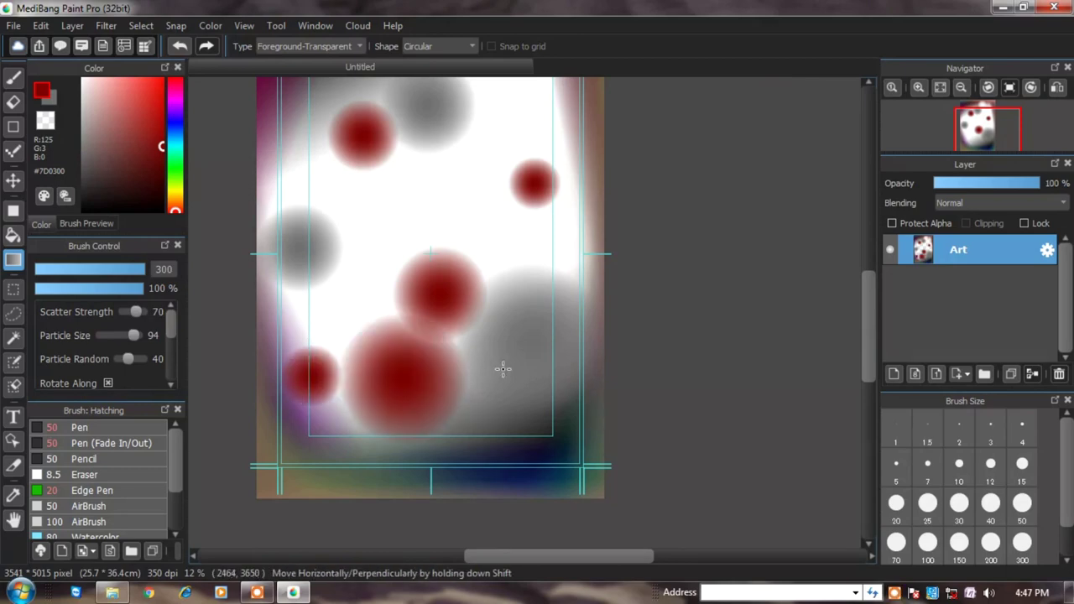
pyautogui.scroll(-1, 497, 371)
pyautogui.scroll(1, 460, 213)
pyautogui.click(178, 46)
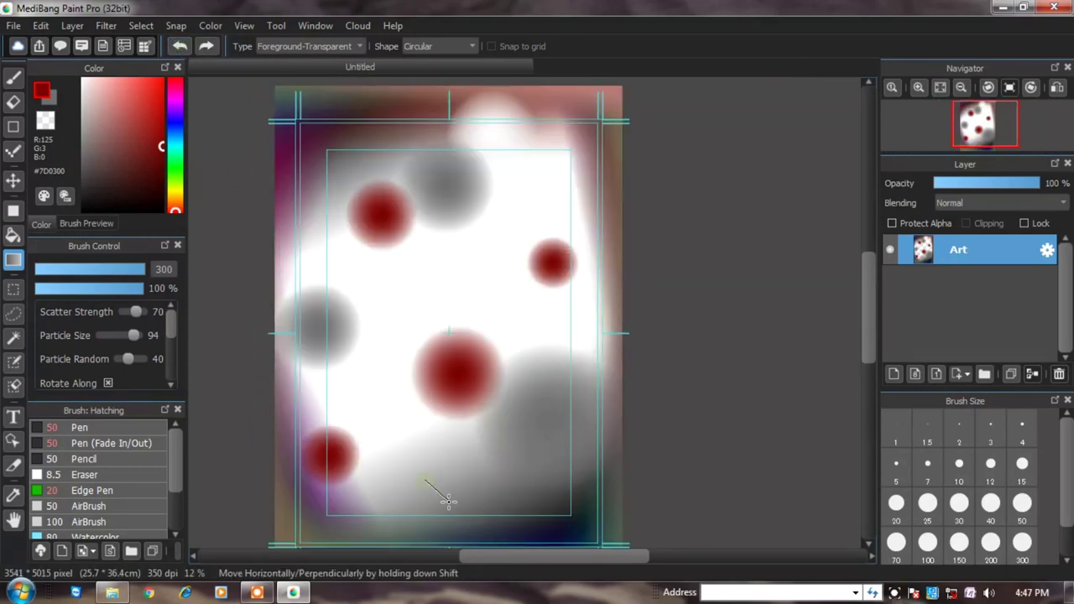
pyautogui.scroll(-1, 466, 333)
pyautogui.scroll(1, 411, 183)
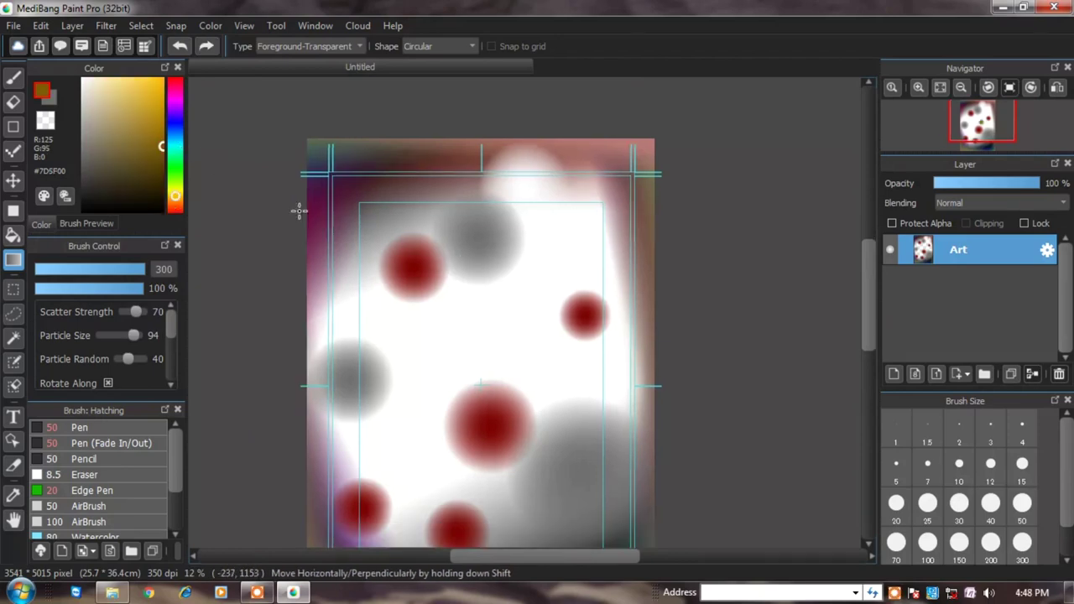
pyautogui.scroll(-1, 302, 194)
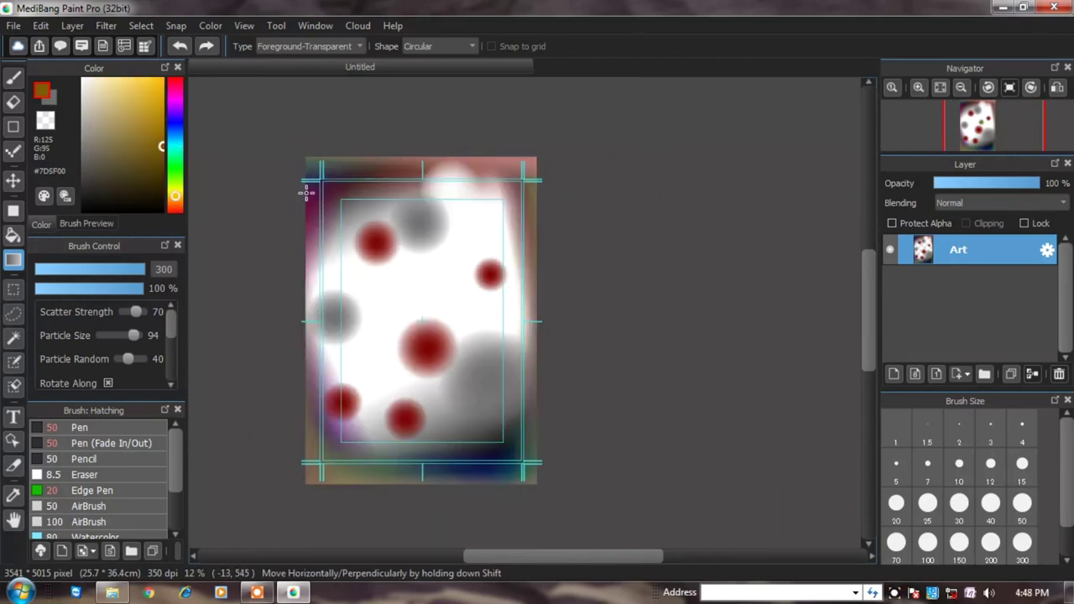
# - Choose the Smudge brush at size 200, undo the stray gradient above the central red circle, and activate the Brush tool
pyautogui.scroll(1, 472, 253)
pyautogui.scroll(-2, 710, 281)
pyautogui.scroll(2, 539, 346)
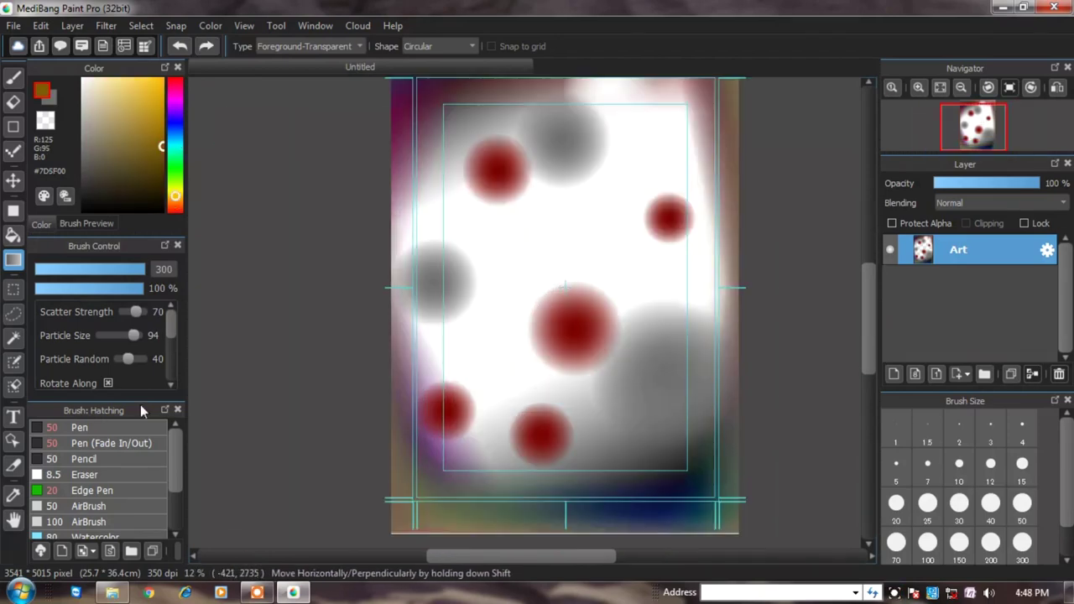
pyautogui.scroll(-3, 128, 477)
pyautogui.click(88, 499)
pyautogui.scroll(1, 580, 327)
pyautogui.scroll(-1, 1030, 512)
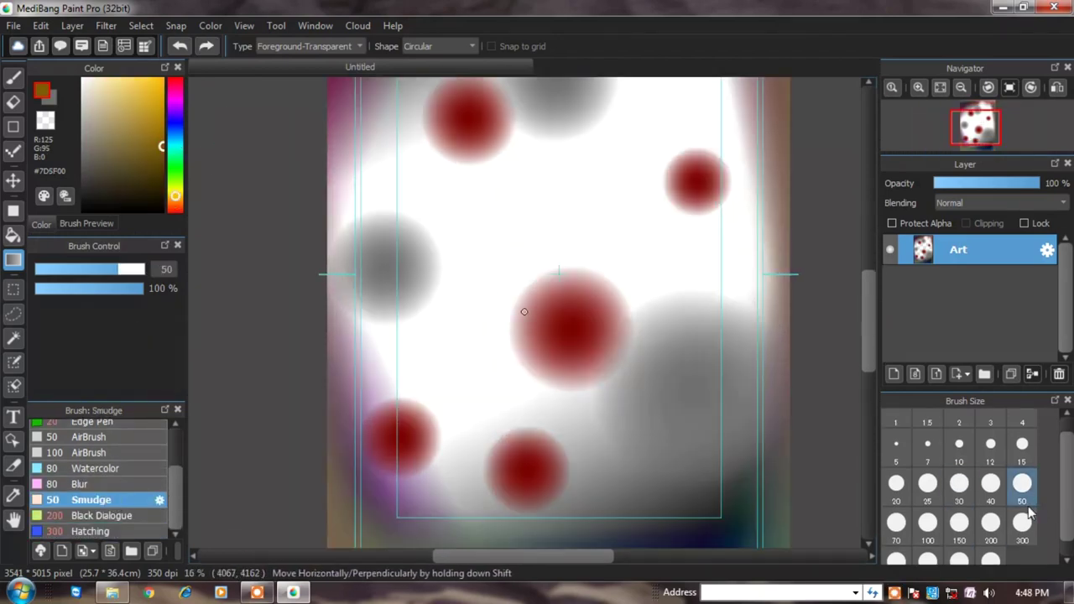
pyautogui.click(990, 521)
pyautogui.moveTo(564, 272); pyautogui.dragTo(568, 255)
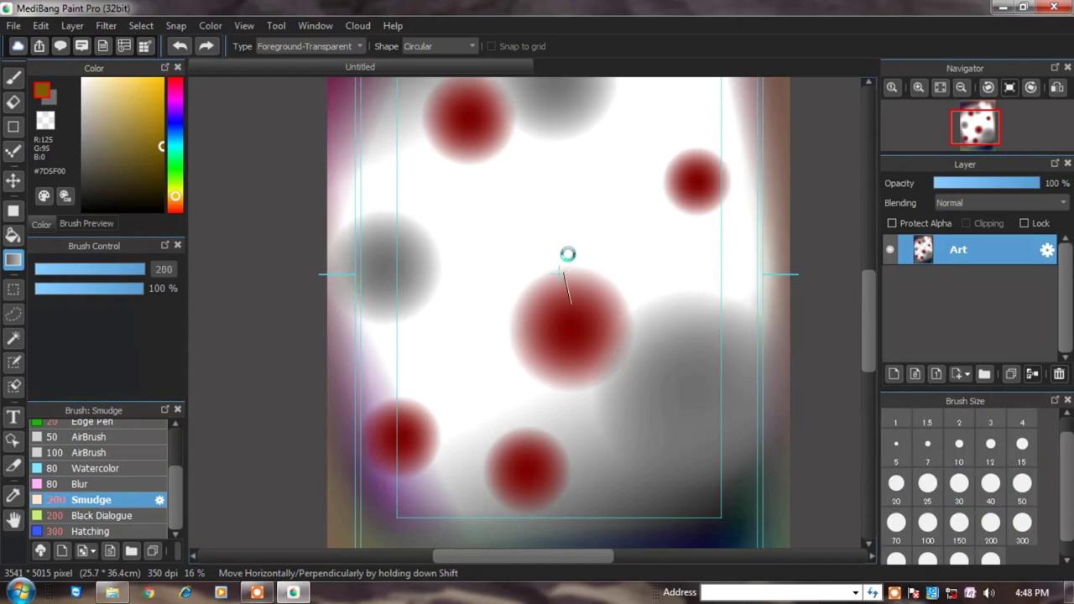
pyautogui.click(179, 47)
pyautogui.click(16, 80)
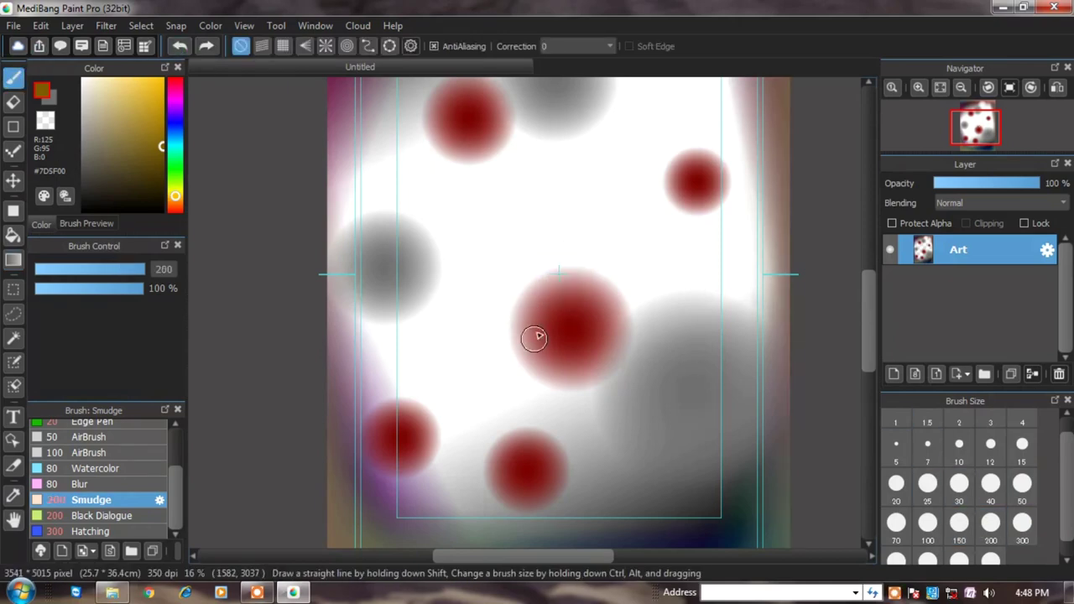
# - Set the Smudge size to 40 and pull a thin streak upward out of the central red circle
pyautogui.scroll(1, 569, 277)
pyautogui.scroll(-1, 579, 289)
pyautogui.click(989, 484)
pyautogui.scroll(1, 557, 263)
pyautogui.moveTo(592, 321); pyautogui.dragTo(619, 260)
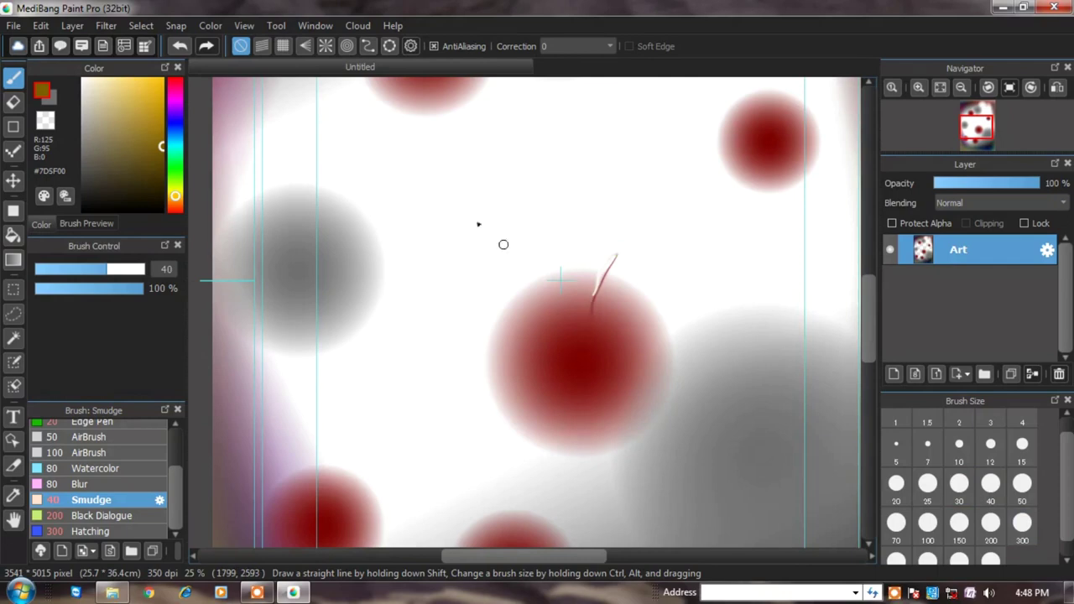
# - Set the Smudge size to 124 and pull spiky streaks out of the central red circle and the lower-right grey area
pyautogui.click(990, 522)
pyautogui.click(928, 525)
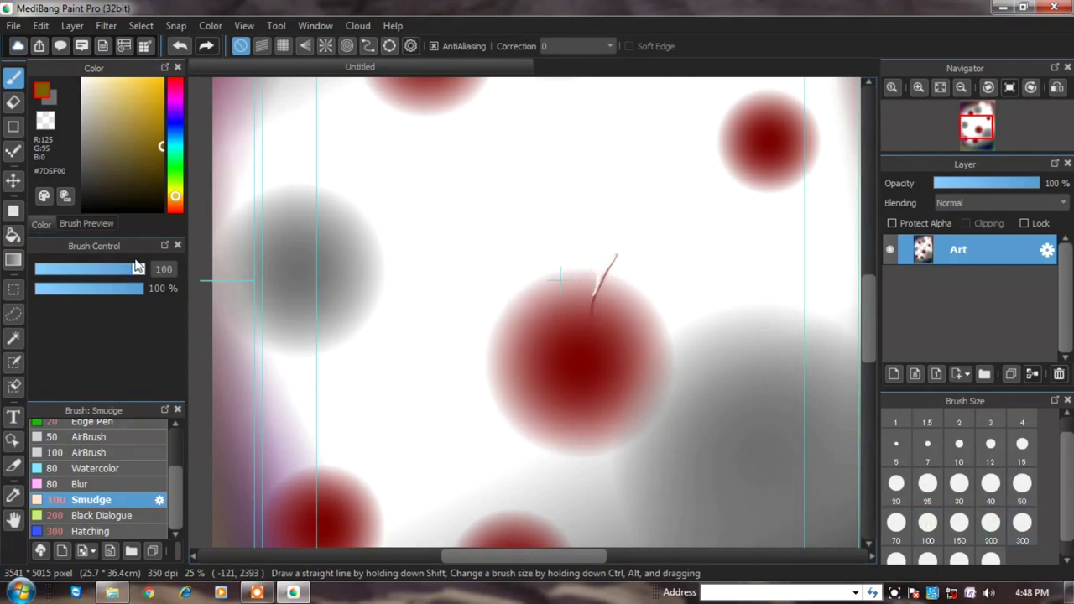
pyautogui.moveTo(609, 251)
pyautogui.mouseDown()
pyautogui.moveTo(588, 296)
pyautogui.moveTo(549, 243)
pyautogui.moveTo(565, 347)
pyautogui.moveTo(589, 377)
pyautogui.moveTo(609, 260)
pyautogui.moveTo(553, 232)
pyautogui.moveTo(564, 285)
pyautogui.moveTo(481, 367)
pyautogui.moveTo(502, 365)
pyautogui.moveTo(548, 489)
pyautogui.moveTo(573, 391)
pyautogui.moveTo(632, 328)
pyautogui.moveTo(716, 345)
pyautogui.moveTo(697, 263)
pyautogui.moveTo(810, 325)
pyautogui.moveTo(791, 345)
pyautogui.moveTo(800, 230)
pyautogui.mouseUp()
pyautogui.scroll(-1, 638, 347)
pyautogui.scroll(1, 640, 345)
pyautogui.moveTo(583, 336); pyautogui.dragTo(546, 431)
pyautogui.moveTo(631, 362)
pyautogui.mouseDown()
pyautogui.moveTo(593, 446)
pyautogui.moveTo(678, 506)
pyautogui.moveTo(780, 498)
pyautogui.moveTo(755, 525)
pyautogui.moveTo(826, 523)
pyautogui.moveTo(736, 316)
pyautogui.mouseUp()
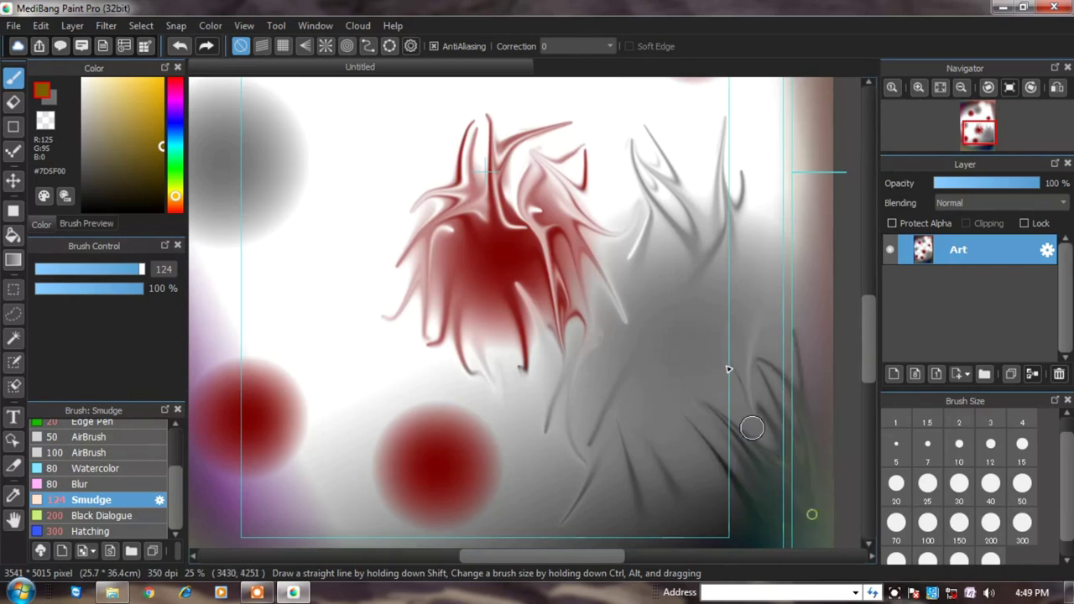
# - Smudge the dark lower-right corner and the two lower red circles into spiky streaks
pyautogui.scroll(-3, 790, 488)
pyautogui.scroll(2, 719, 412)
pyautogui.moveTo(619, 479)
pyautogui.mouseDown()
pyautogui.moveTo(609, 433)
pyautogui.moveTo(647, 531)
pyautogui.moveTo(627, 453)
pyautogui.moveTo(675, 495)
pyautogui.moveTo(672, 453)
pyautogui.moveTo(627, 459)
pyautogui.moveTo(682, 451)
pyautogui.moveTo(755, 501)
pyautogui.moveTo(674, 387)
pyautogui.moveTo(590, 481)
pyautogui.moveTo(559, 373)
pyautogui.moveTo(574, 408)
pyautogui.moveTo(541, 400)
pyautogui.moveTo(546, 422)
pyautogui.moveTo(509, 420)
pyautogui.moveTo(529, 465)
pyautogui.moveTo(556, 443)
pyautogui.moveTo(590, 475)
pyautogui.mouseUp()
pyautogui.scroll(-1, 562, 468)
pyautogui.scroll(1, 492, 448)
pyautogui.moveTo(482, 446)
pyautogui.mouseDown()
pyautogui.moveTo(431, 412)
pyautogui.moveTo(469, 439)
pyautogui.moveTo(472, 381)
pyautogui.moveTo(457, 348)
pyautogui.moveTo(428, 395)
pyautogui.moveTo(459, 408)
pyautogui.moveTo(403, 487)
pyautogui.moveTo(407, 419)
pyautogui.mouseUp()
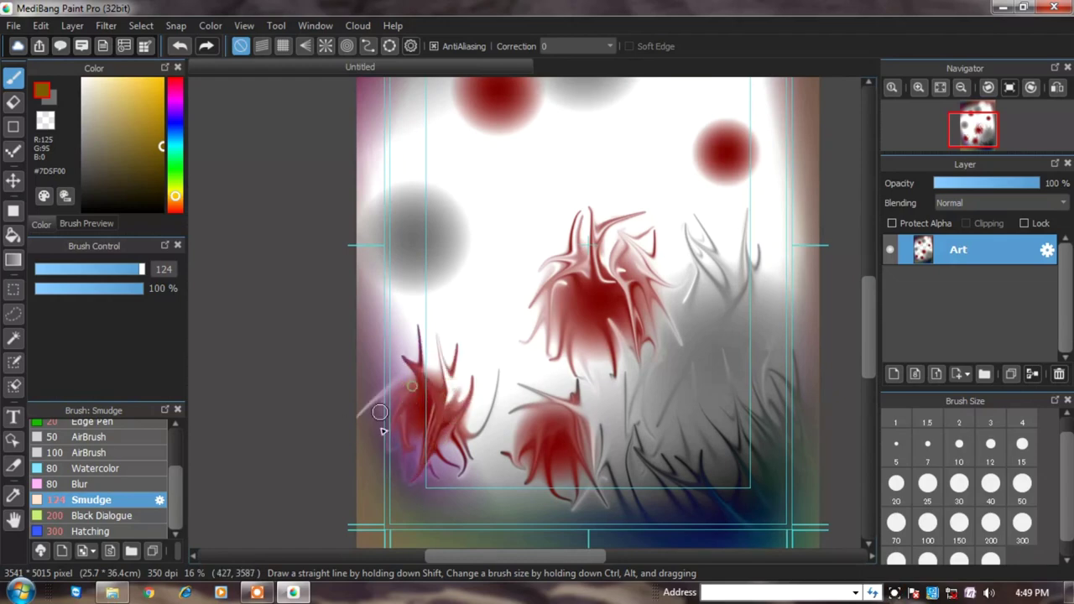
pyautogui.moveTo(495, 502); pyautogui.dragTo(492, 423)
# - Smudge the page's right edge inward and pull the upper-right red circle into a spiky star shape
pyautogui.scroll(-2, 558, 384)
pyautogui.scroll(2, 703, 165)
pyautogui.moveTo(708, 155)
pyautogui.mouseDown()
pyautogui.moveTo(692, 267)
pyautogui.moveTo(729, 213)
pyautogui.moveTo(748, 259)
pyautogui.moveTo(706, 431)
pyautogui.moveTo(723, 399)
pyautogui.moveTo(757, 392)
pyautogui.moveTo(724, 505)
pyautogui.moveTo(763, 500)
pyautogui.moveTo(763, 345)
pyautogui.moveTo(747, 382)
pyautogui.moveTo(764, 362)
pyautogui.moveTo(685, 386)
pyautogui.mouseUp()
pyautogui.scroll(-2, 691, 425)
pyautogui.scroll(1, 712, 408)
pyautogui.moveTo(706, 424)
pyautogui.mouseDown()
pyautogui.moveTo(721, 366)
pyautogui.moveTo(673, 403)
pyautogui.mouseUp()
pyautogui.scroll(1, 680, 234)
pyautogui.moveTo(680, 234)
pyautogui.mouseDown()
pyautogui.moveTo(680, 281)
pyautogui.moveTo(682, 240)
pyautogui.moveTo(709, 240)
pyautogui.moveTo(688, 323)
pyautogui.moveTo(692, 277)
pyautogui.moveTo(661, 331)
pyautogui.moveTo(689, 314)
pyautogui.moveTo(694, 269)
pyautogui.moveTo(673, 251)
pyautogui.mouseUp()
pyautogui.moveTo(672, 298)
pyautogui.mouseDown()
pyautogui.moveTo(679, 271)
pyautogui.moveTo(651, 282)
pyautogui.moveTo(635, 314)
pyautogui.moveTo(613, 224)
pyautogui.mouseUp()
# - Smudge streaks from the right half of the page's top edge and the adjoining side of the upper grey circle
pyautogui.scroll(1, 613, 224)
pyautogui.moveTo(612, 153)
pyautogui.mouseDown()
pyautogui.moveTo(686, 83)
pyautogui.moveTo(653, 174)
pyautogui.moveTo(680, 137)
pyautogui.moveTo(720, 114)
pyautogui.moveTo(654, 161)
pyautogui.moveTo(655, 235)
pyautogui.moveTo(687, 125)
pyautogui.moveTo(618, 180)
pyautogui.mouseUp()
pyautogui.scroll(-2, 604, 168)
pyautogui.scroll(2, 604, 164)
pyautogui.moveTo(627, 138)
pyautogui.mouseDown()
pyautogui.moveTo(599, 150)
pyautogui.moveTo(607, 173)
pyautogui.moveTo(564, 181)
pyautogui.mouseUp()
pyautogui.moveTo(554, 248)
pyautogui.mouseDown()
pyautogui.moveTo(629, 293)
pyautogui.moveTo(537, 240)
pyautogui.moveTo(539, 206)
pyautogui.mouseUp()
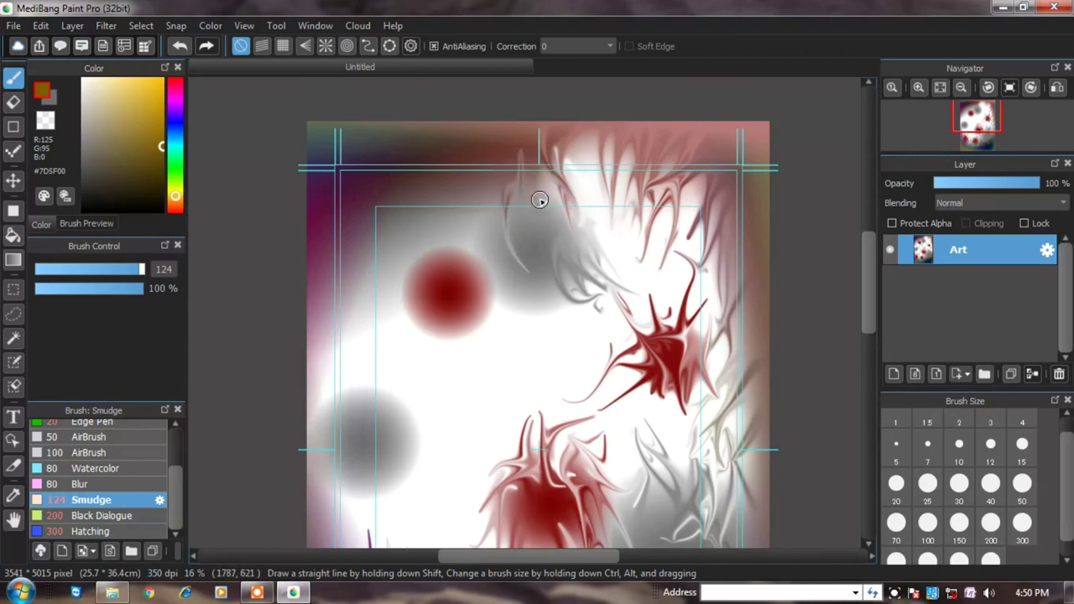
# - Smudge streaks from the middle of the top edge, the upper grey circle and the upper-left red circle
pyautogui.moveTo(470, 144)
pyautogui.mouseDown()
pyautogui.moveTo(544, 201)
pyautogui.moveTo(528, 192)
pyautogui.moveTo(486, 210)
pyautogui.moveTo(470, 143)
pyautogui.moveTo(532, 292)
pyautogui.moveTo(534, 280)
pyautogui.mouseUp()
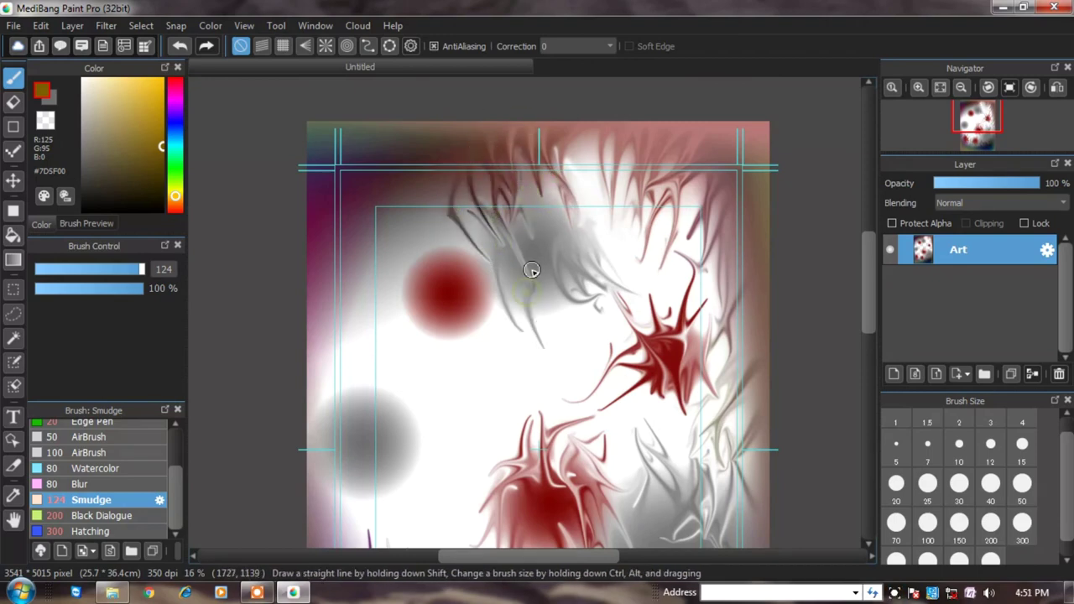
pyautogui.moveTo(488, 318)
pyautogui.mouseDown()
pyautogui.moveTo(489, 259)
pyautogui.moveTo(548, 266)
pyautogui.moveTo(542, 280)
pyautogui.moveTo(467, 271)
pyautogui.moveTo(474, 360)
pyautogui.moveTo(440, 269)
pyautogui.moveTo(424, 351)
pyautogui.mouseUp()
pyautogui.moveTo(416, 415)
pyautogui.mouseDown()
pyautogui.moveTo(411, 310)
pyautogui.moveTo(443, 295)
pyautogui.moveTo(431, 240)
pyautogui.moveTo(458, 234)
pyautogui.moveTo(511, 334)
pyautogui.moveTo(524, 336)
pyautogui.moveTo(566, 267)
pyautogui.moveTo(605, 350)
pyautogui.moveTo(669, 234)
pyautogui.moveTo(671, 357)
pyautogui.mouseUp()
pyautogui.scroll(-2, 587, 312)
pyautogui.scroll(2, 486, 316)
# - Smudge spikes out of the central red shape and the left grey circle, and streak the page's upper-left area
pyautogui.moveTo(687, 270)
pyautogui.mouseDown()
pyautogui.moveTo(712, 362)
pyautogui.moveTo(742, 336)
pyautogui.mouseUp()
pyautogui.moveTo(789, 336); pyautogui.dragTo(667, 345)
pyautogui.moveTo(479, 427); pyautogui.dragTo(553, 462)
pyautogui.moveTo(503, 424); pyautogui.dragTo(564, 428)
pyautogui.moveTo(501, 414)
pyautogui.mouseDown()
pyautogui.moveTo(520, 410)
pyautogui.moveTo(487, 448)
pyautogui.moveTo(566, 494)
pyautogui.moveTo(571, 400)
pyautogui.moveTo(629, 410)
pyautogui.mouseUp()
pyautogui.moveTo(491, 196)
pyautogui.mouseDown()
pyautogui.moveTo(510, 101)
pyautogui.moveTo(482, 142)
pyautogui.moveTo(476, 267)
pyautogui.moveTo(506, 343)
pyautogui.moveTo(480, 251)
pyautogui.moveTo(492, 274)
pyautogui.moveTo(495, 235)
pyautogui.mouseUp()
pyautogui.scroll(-2, 475, 201)
pyautogui.scroll(2, 504, 341)
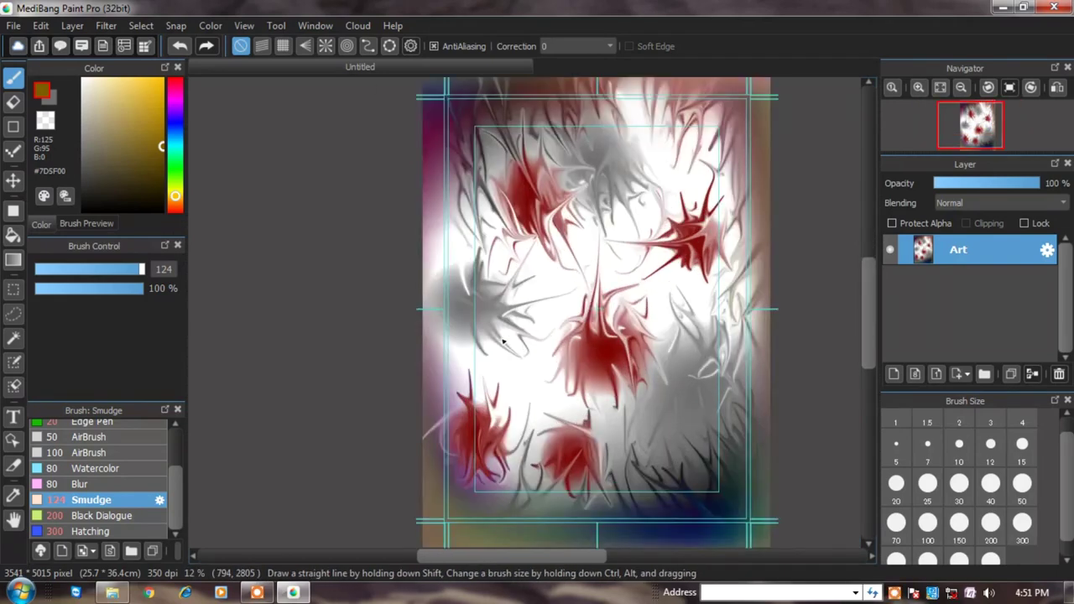
# - Smudge curved streaks across the page's left side and the white areas around the central red shape
pyautogui.moveTo(430, 426)
pyautogui.mouseDown()
pyautogui.moveTo(499, 377)
pyautogui.moveTo(461, 327)
pyautogui.moveTo(504, 352)
pyautogui.moveTo(450, 189)
pyautogui.moveTo(453, 235)
pyautogui.moveTo(470, 252)
pyautogui.moveTo(427, 297)
pyautogui.moveTo(451, 386)
pyautogui.moveTo(592, 362)
pyautogui.moveTo(633, 223)
pyautogui.mouseUp()
pyautogui.moveTo(619, 344)
pyautogui.mouseDown()
pyautogui.moveTo(696, 277)
pyautogui.moveTo(650, 210)
pyautogui.mouseUp()
pyautogui.moveTo(664, 377); pyautogui.dragTo(514, 392)
pyautogui.scroll(-2, 655, 381)
pyautogui.scroll(1, 682, 382)
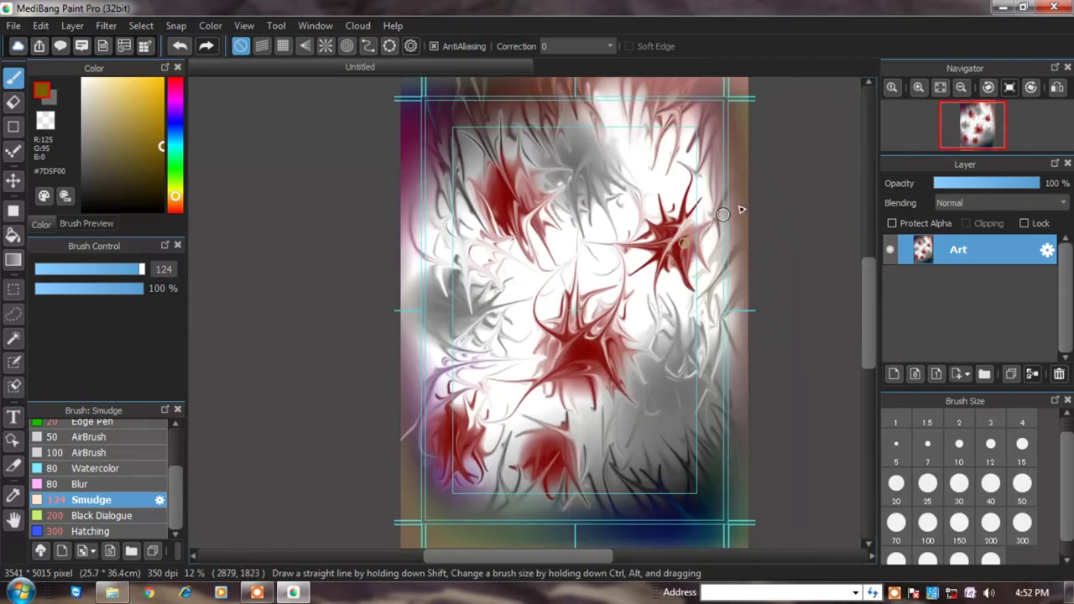
# - Smudge streaks from the upper-right red star toward the page's right edge and across the page's bottom edge
pyautogui.scroll(-1, 713, 220)
pyautogui.scroll(2, 697, 209)
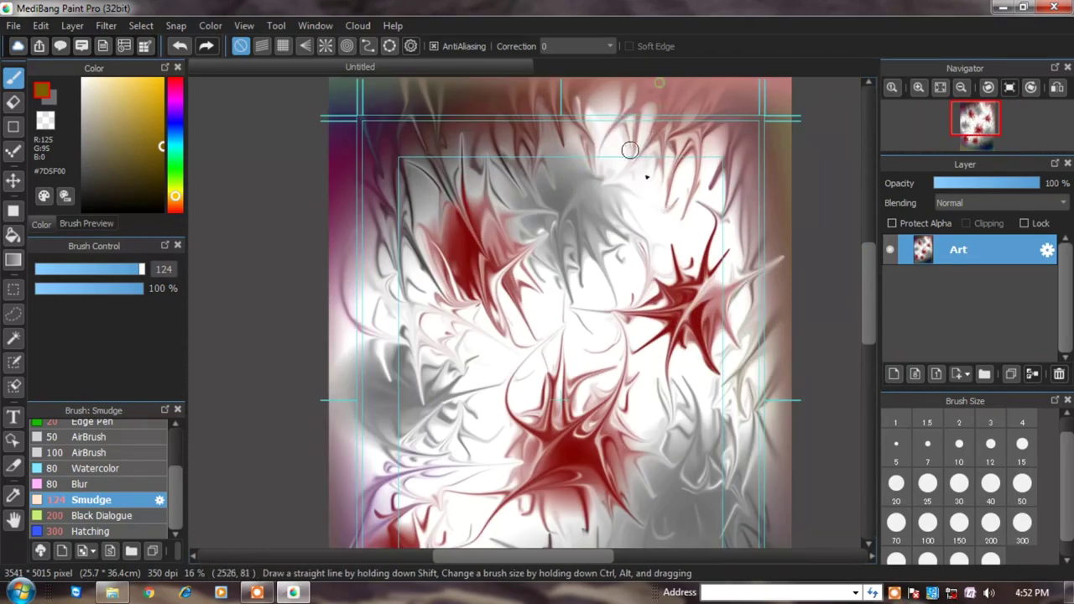
pyautogui.scroll(-2, 539, 176)
pyautogui.scroll(1, 554, 242)
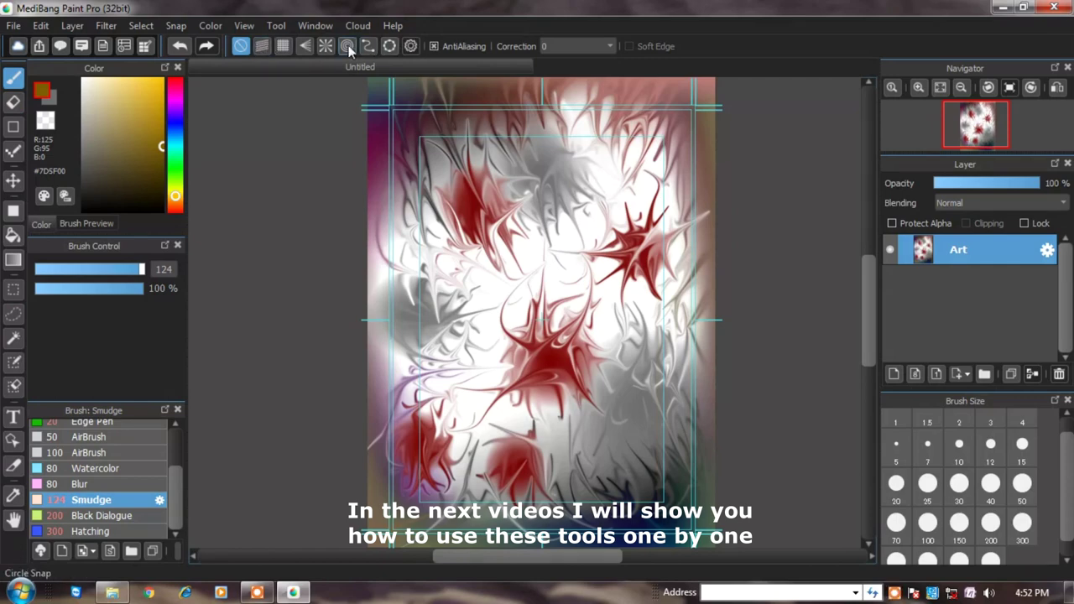
# - Export the image as 24-bit PNG with size fitting and Change Resolution turned off
pyautogui.click(13, 25)
pyautogui.click(48, 278)
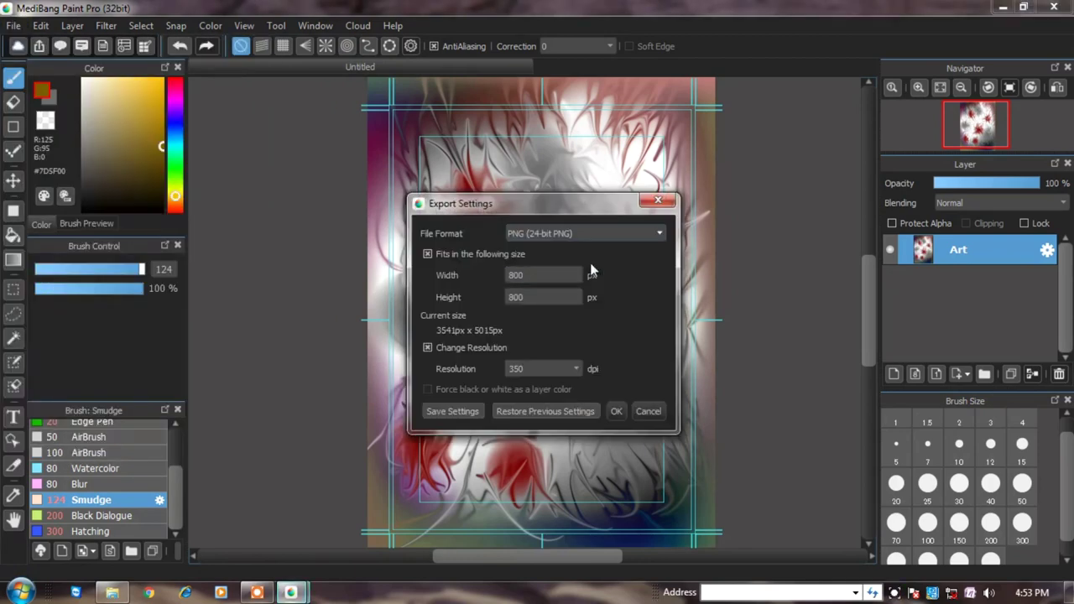
pyautogui.click(436, 257)
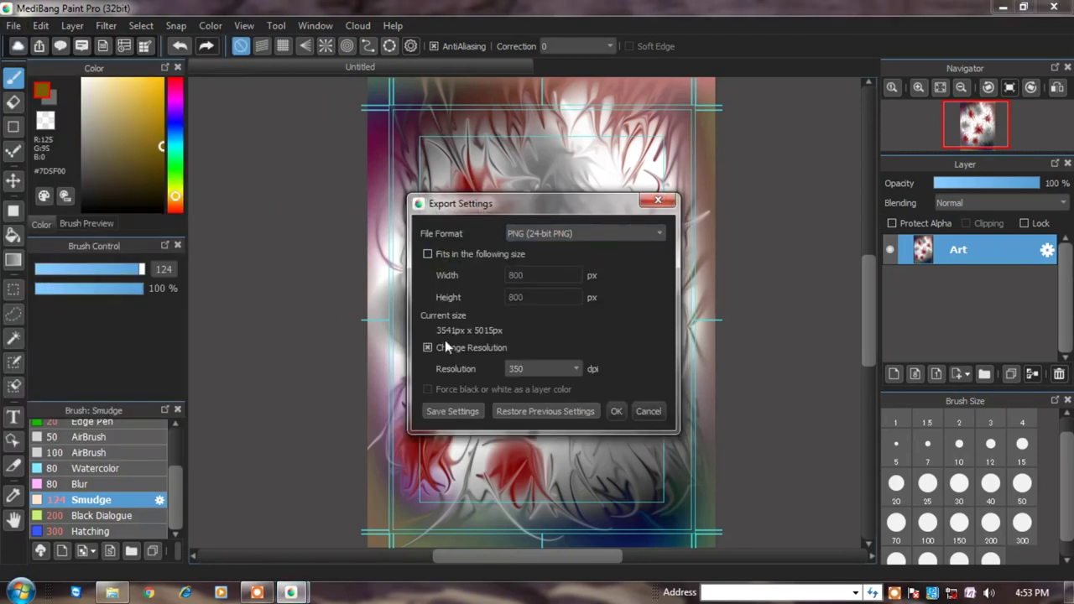
pyautogui.click(468, 348)
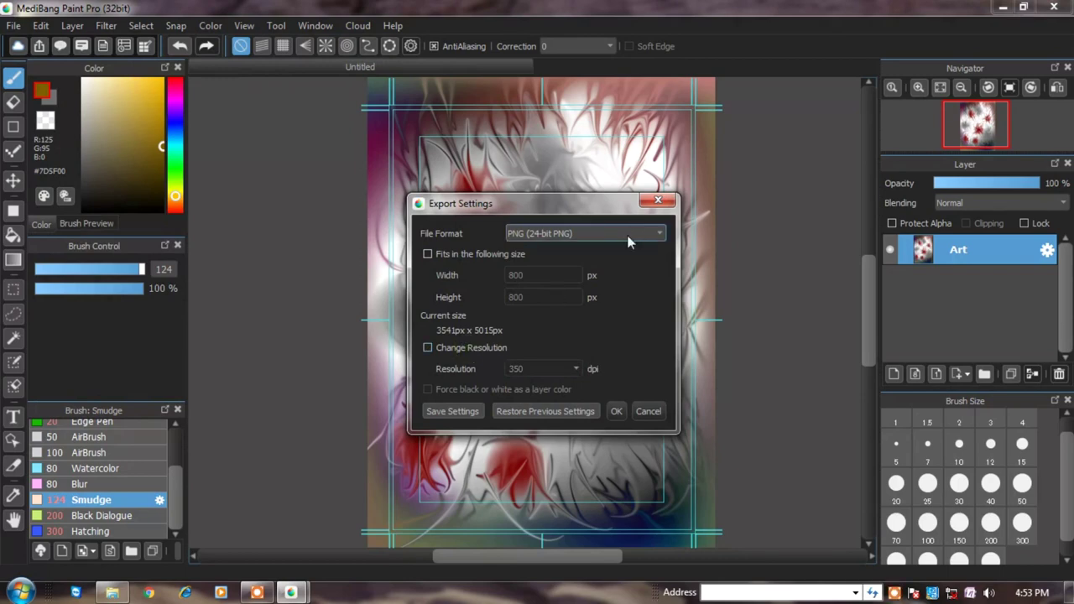
pyautogui.click(615, 411)
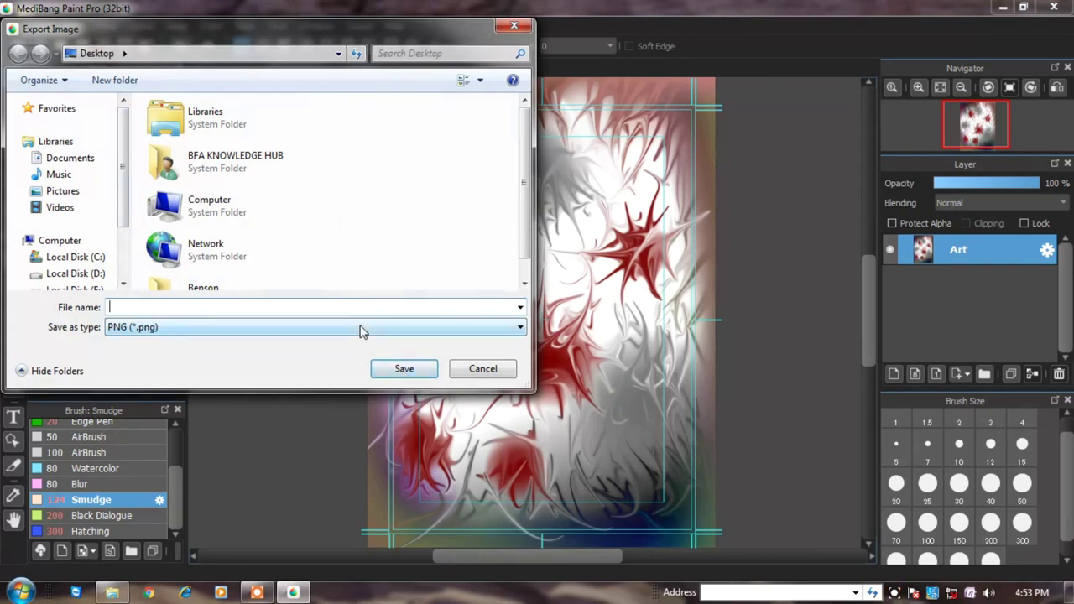
# - Name the exported PNG Art and save it to the Desktop
pyautogui.write('ARt')
pyautogui.press('BackSpace')
pyautogui.press('BackSpace')
pyautogui.write('rt')
pyautogui.click(402, 366)
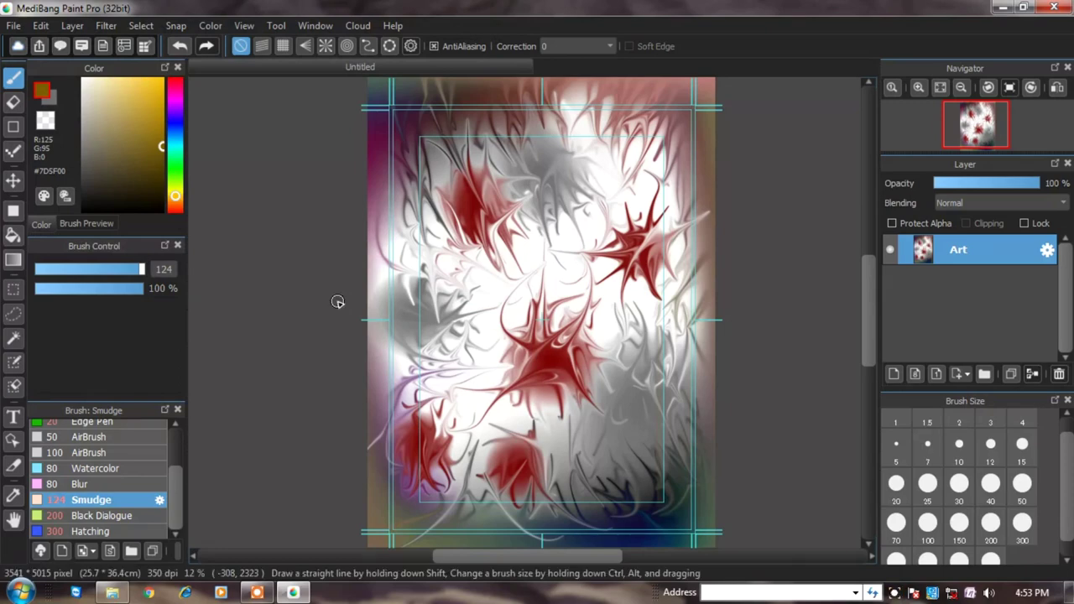
# - Minimize the painting window and open the exported Art image from the desktop in Windows Photo Viewer
pyautogui.moveTo(292, 594)
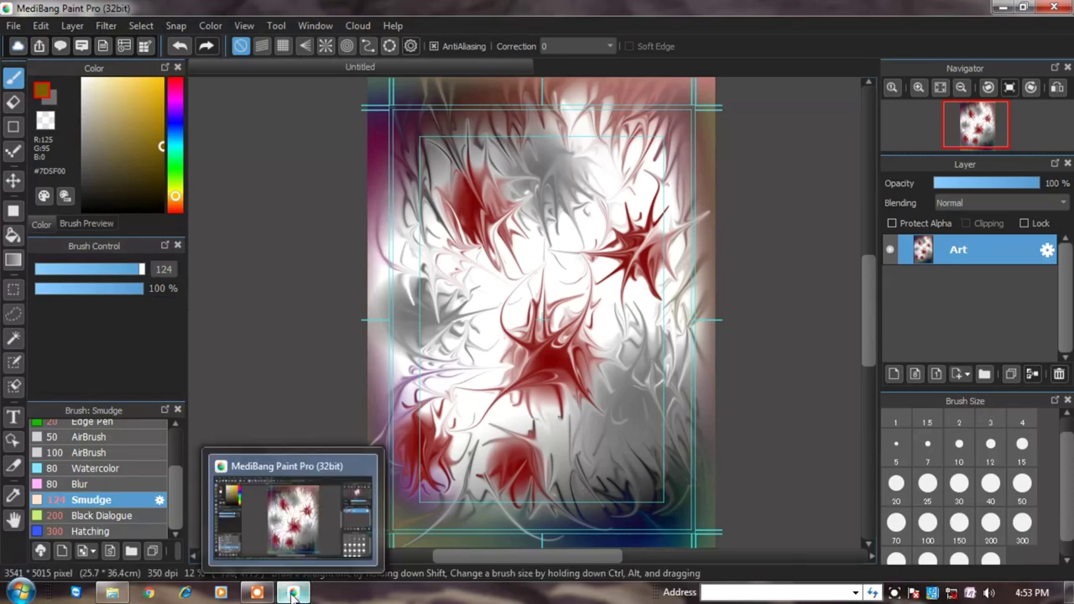
pyautogui.click(292, 594)
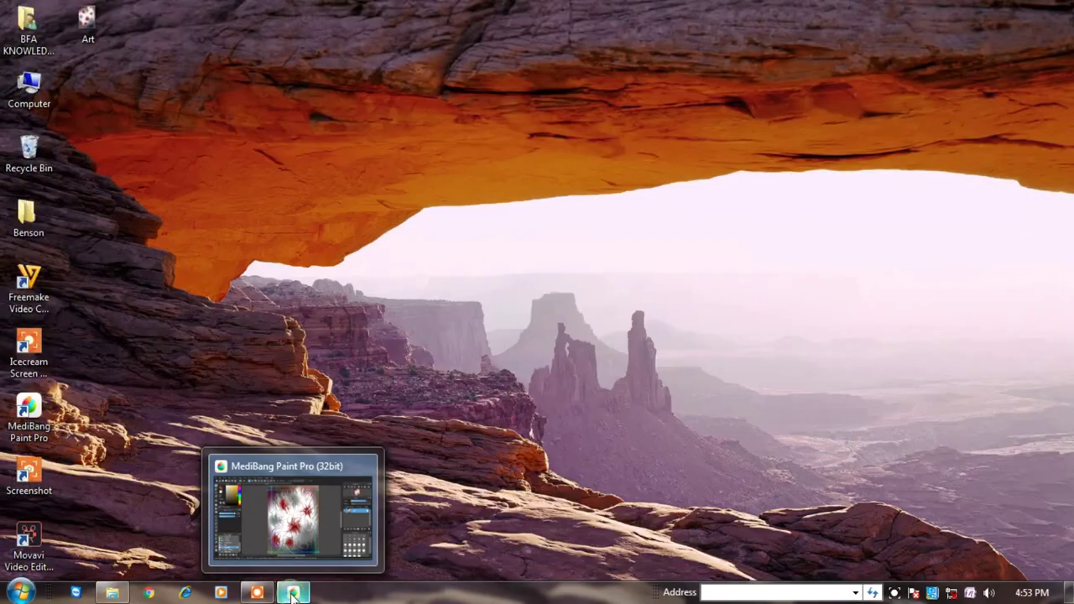
pyautogui.doubleClick(88, 21)
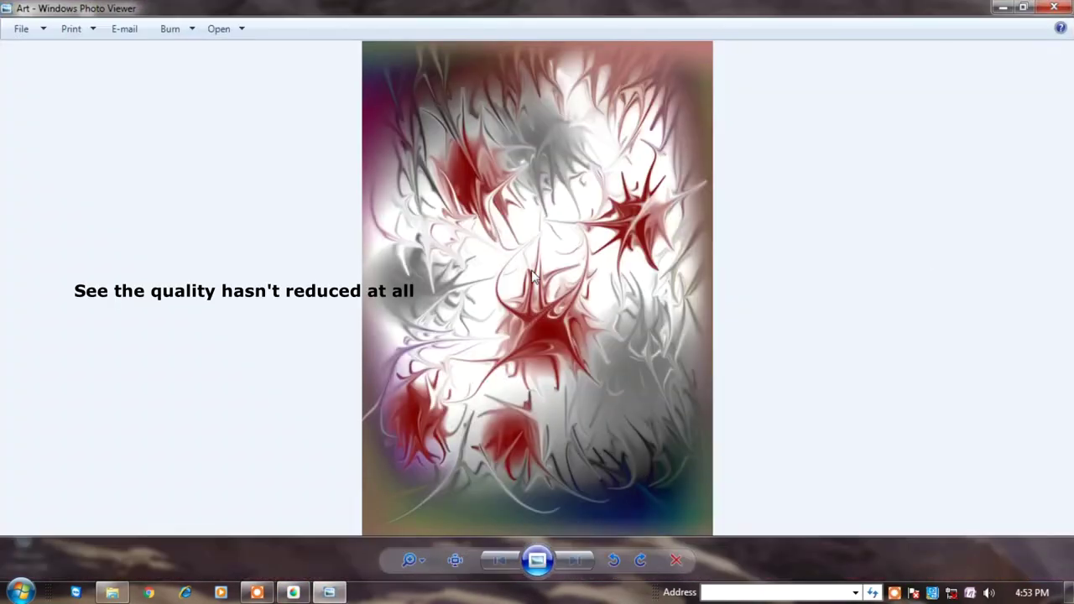